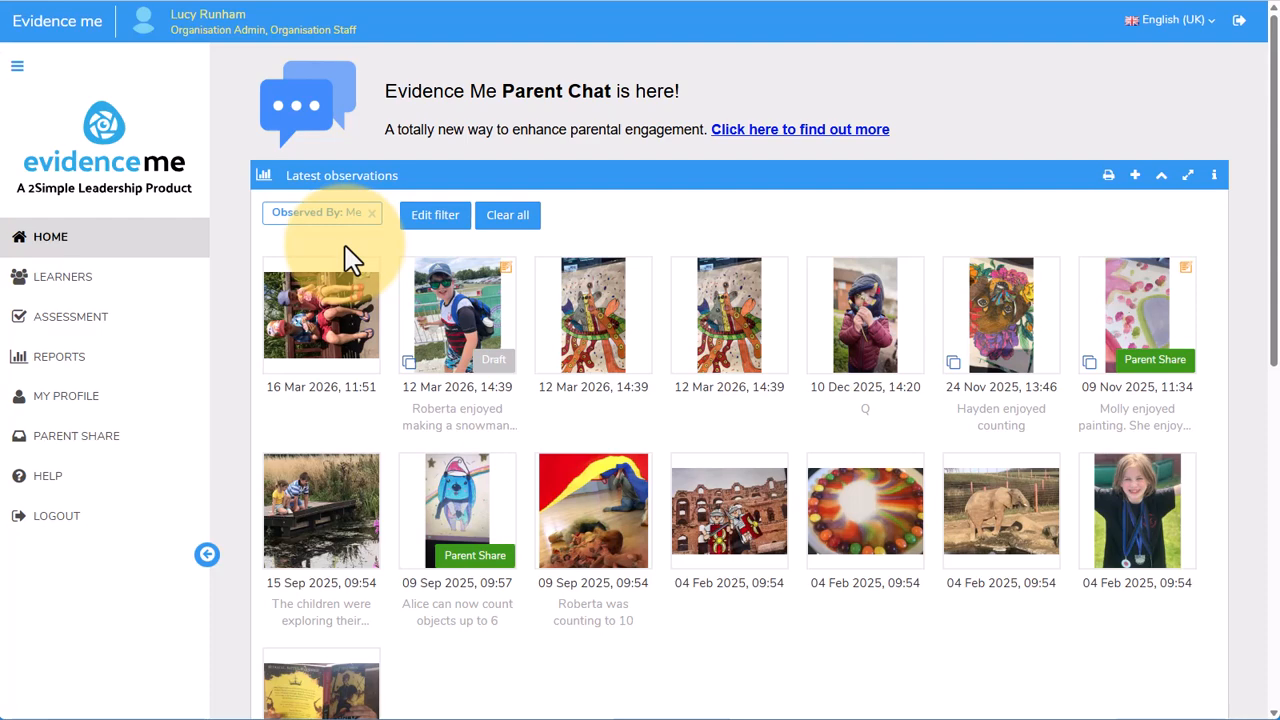
Switch to Administration and open the Development Matters (2021 edition) framework for editing to examine its assessment periods
left_click(18, 68)
left_click(491, 49)
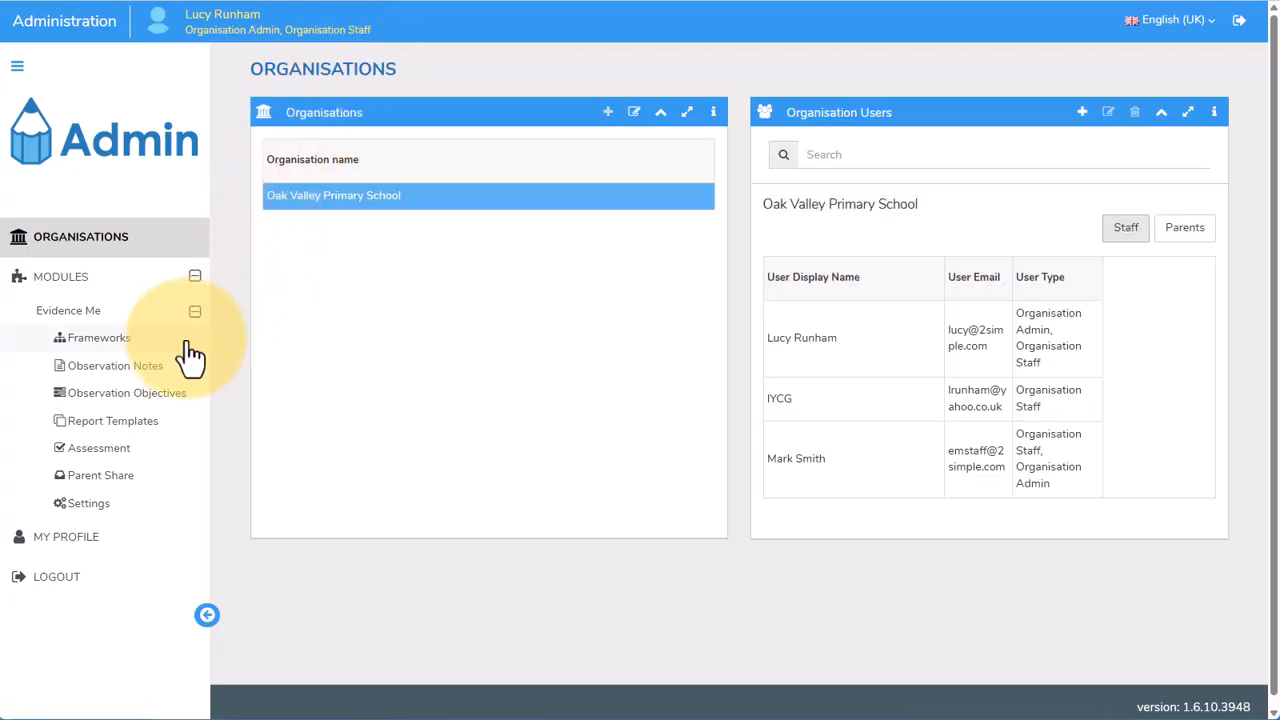
left_click(185, 352)
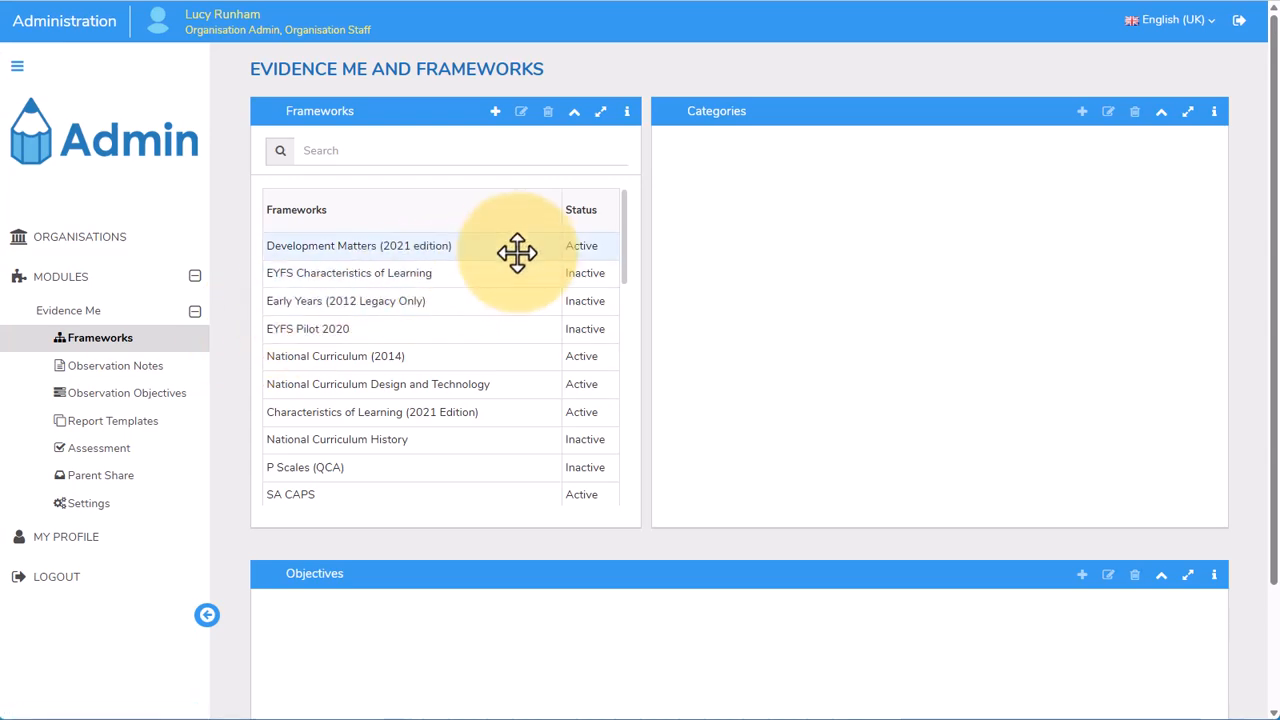
left_click(517, 250)
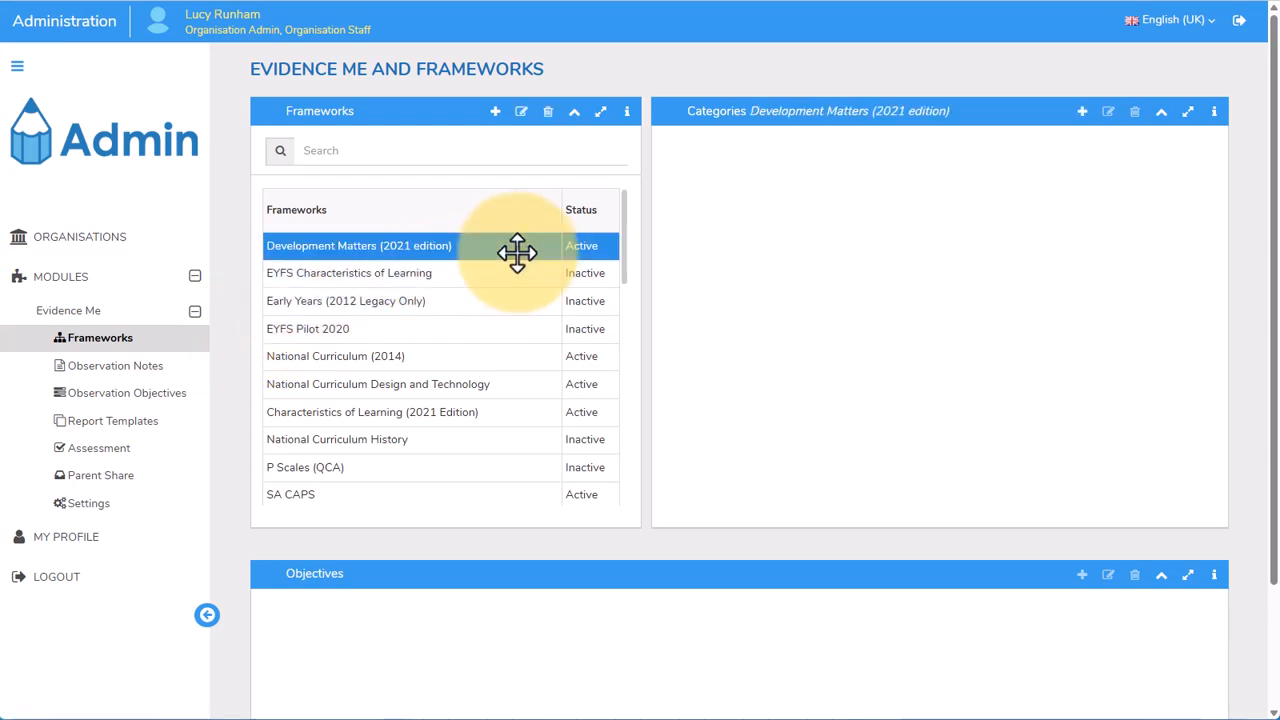
left_click(522, 114)
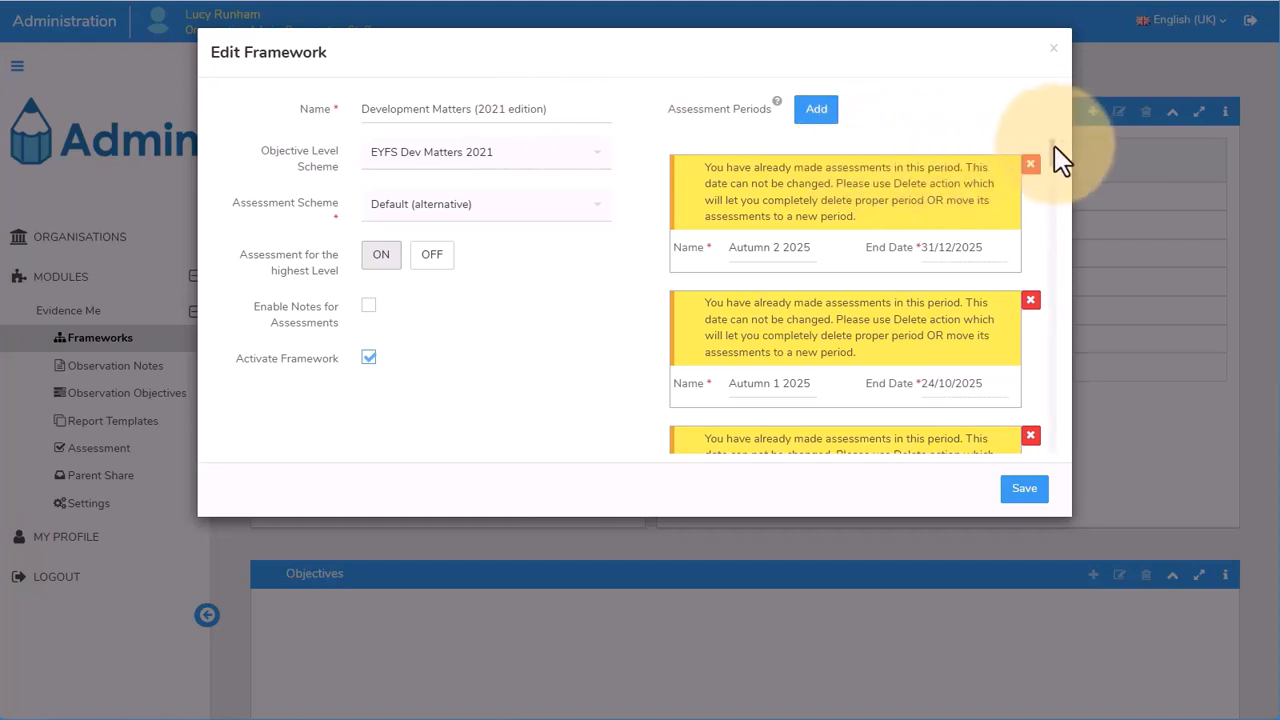
mouse_move(1054, 147)
left_mouse_down()
mouse_move(1060, 206)
mouse_move(1066, 155)
left_mouse_up()
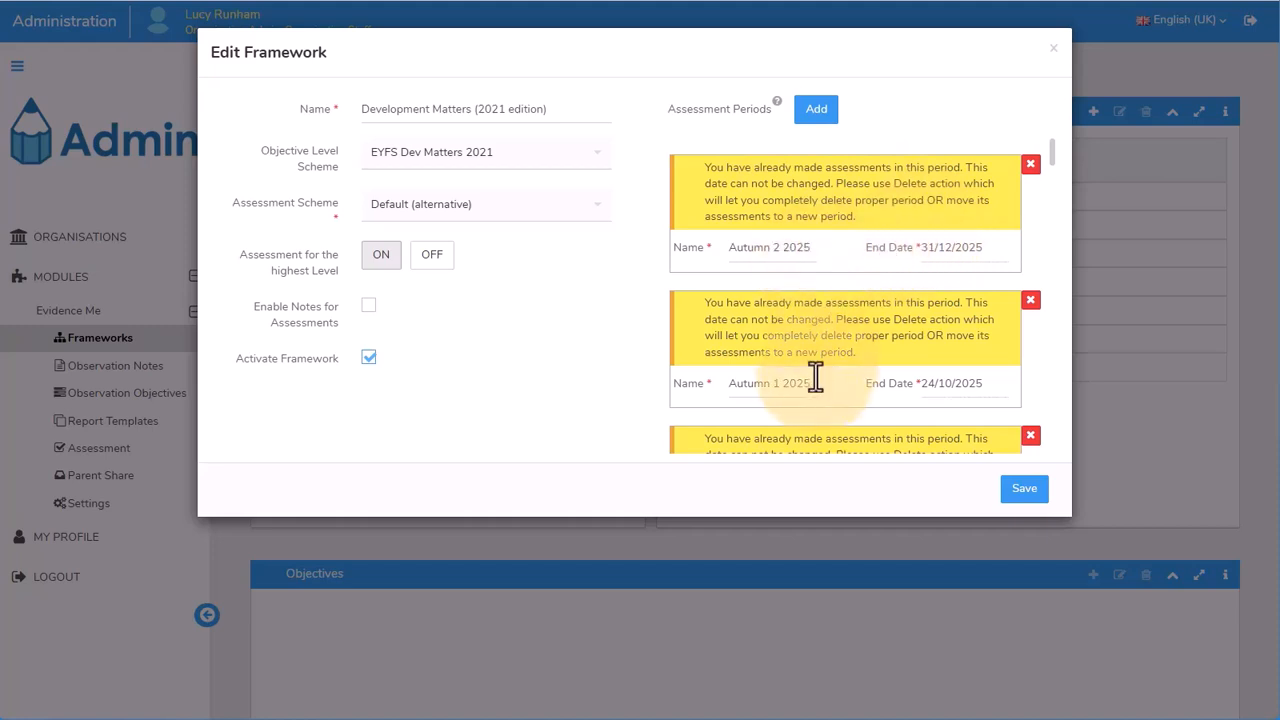
left_click(816, 112)
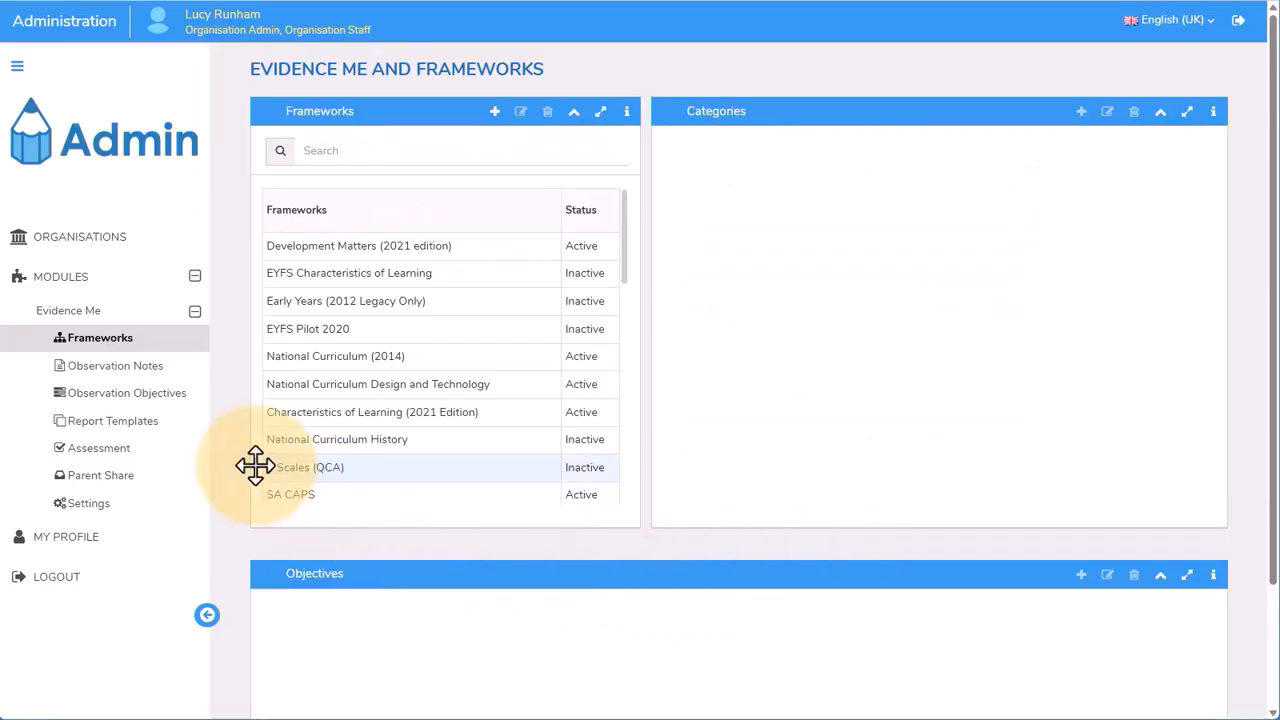
Open the Default (alternative) assessment scheme for editing and examine its judgement names, descriptions and boundaries
left_click(145, 456)
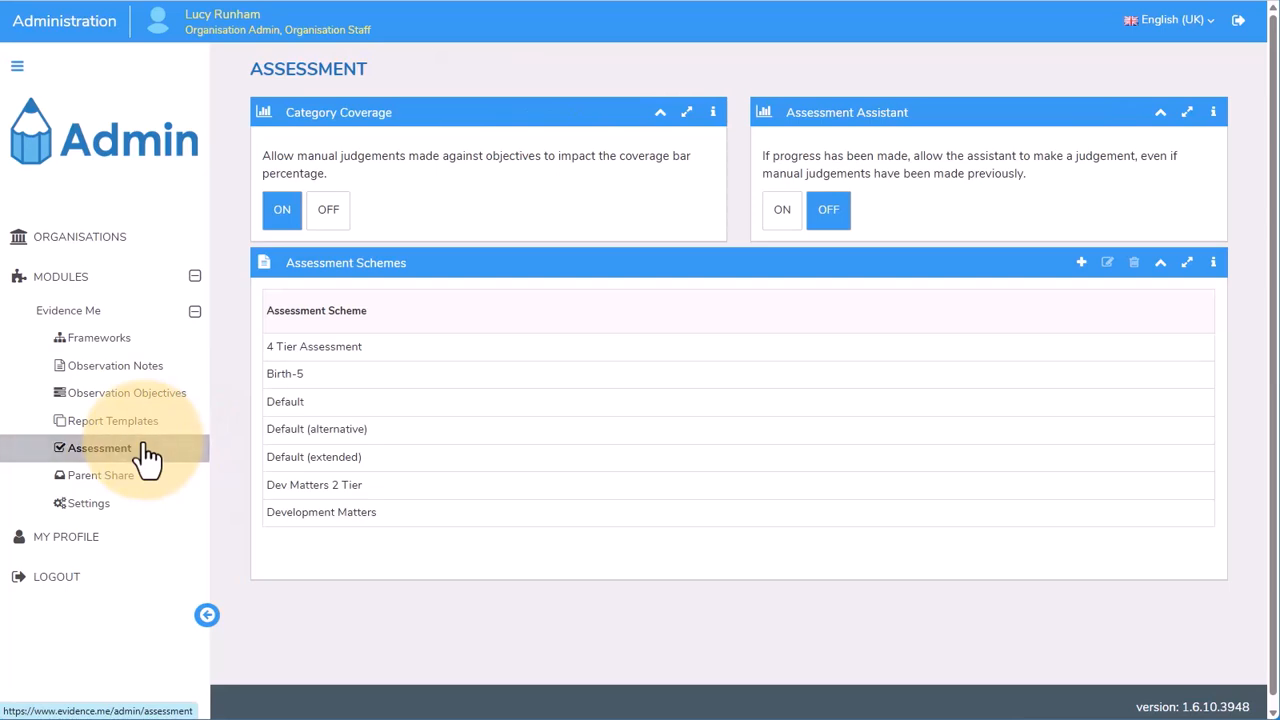
left_click(286, 429)
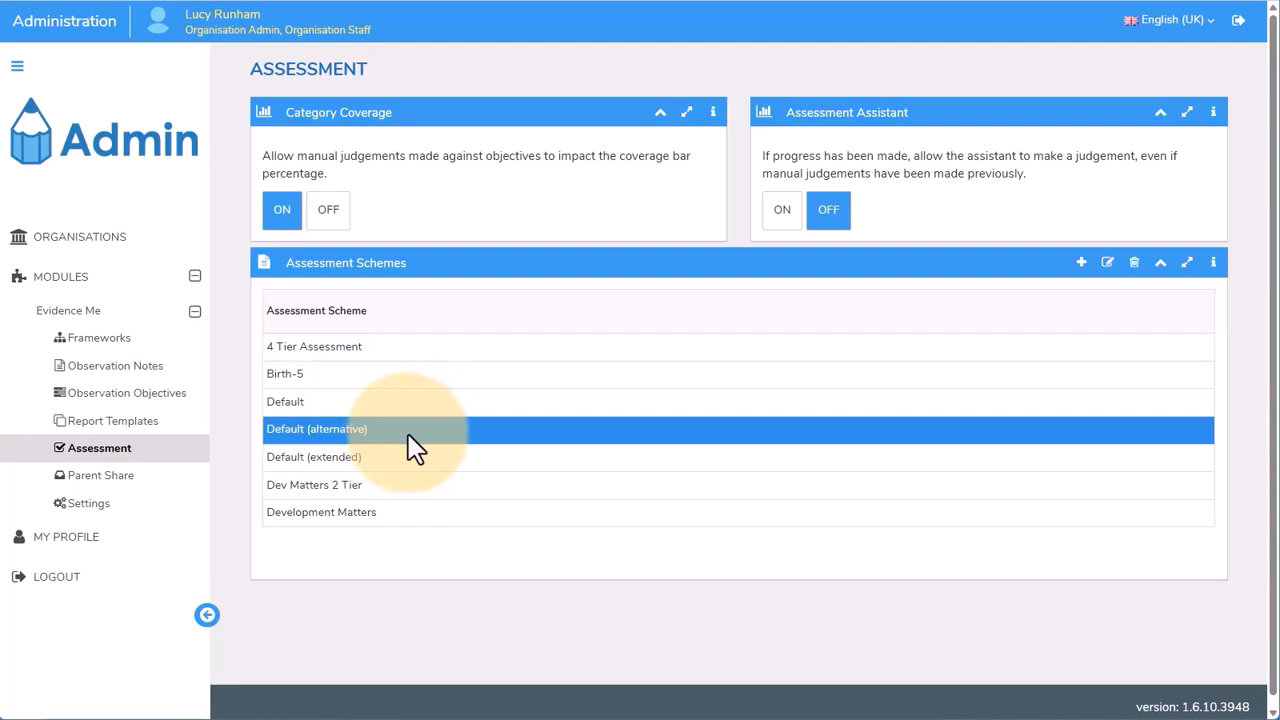
left_click(1109, 264)
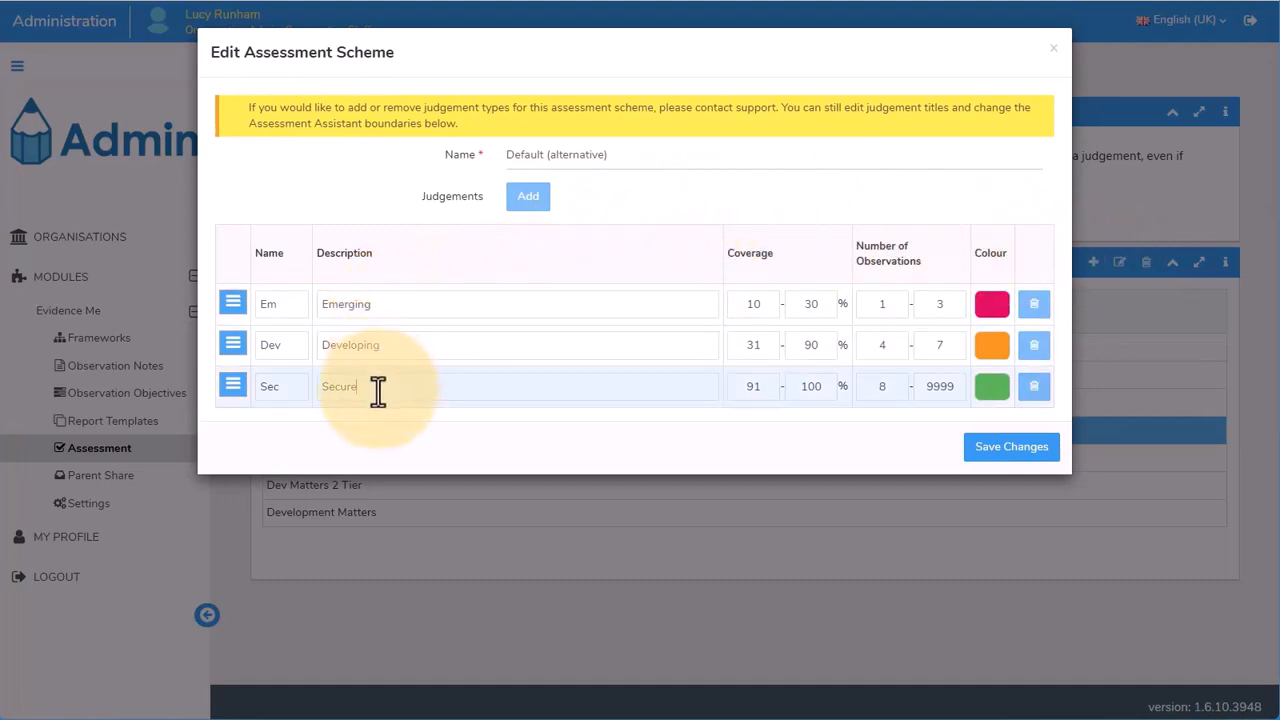
left_click_drag(397, 314, 259, 306)
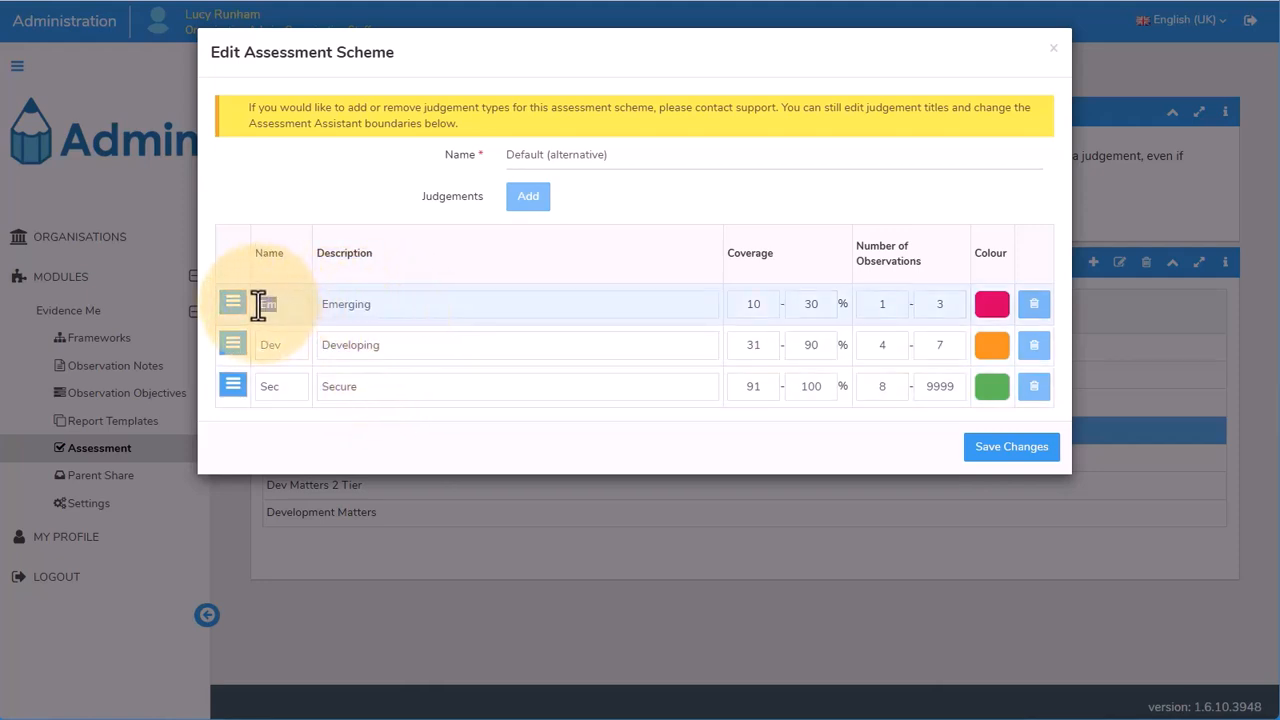
left_click(410, 311)
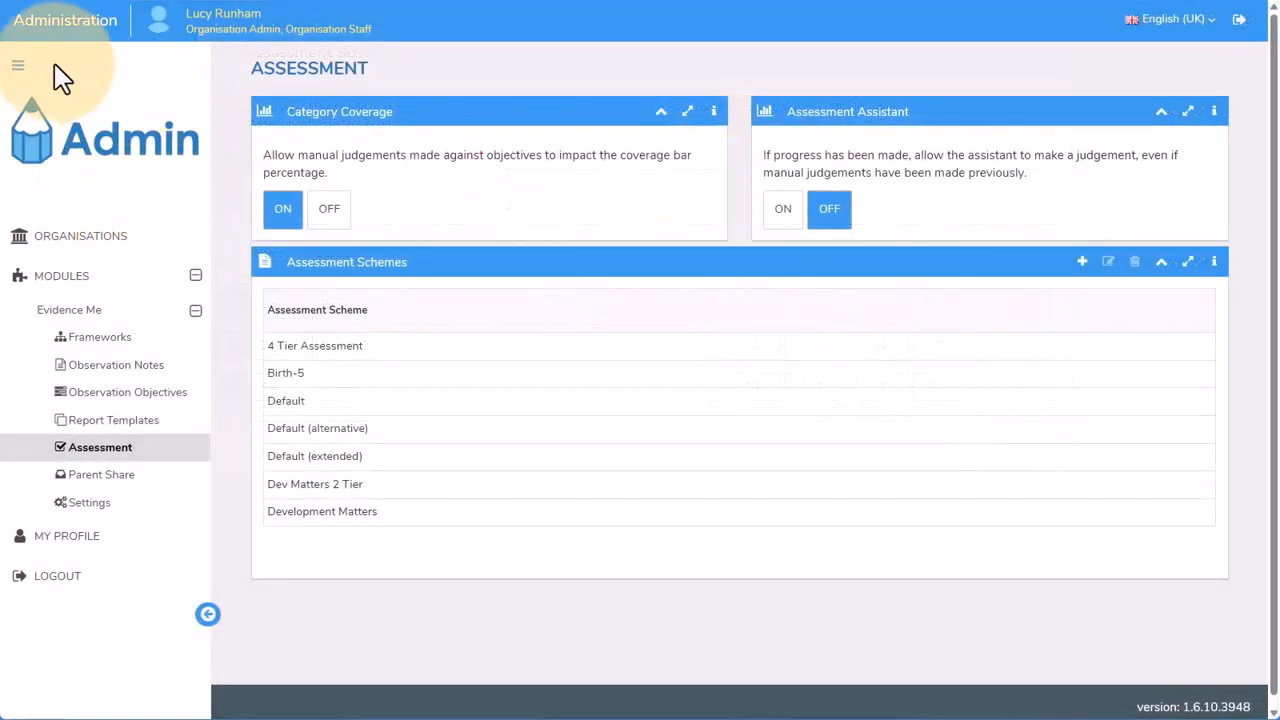
Return to the Evidence Me module and create an assessment filter for the Blackbird class
left_click(18, 65)
left_click(57, 97)
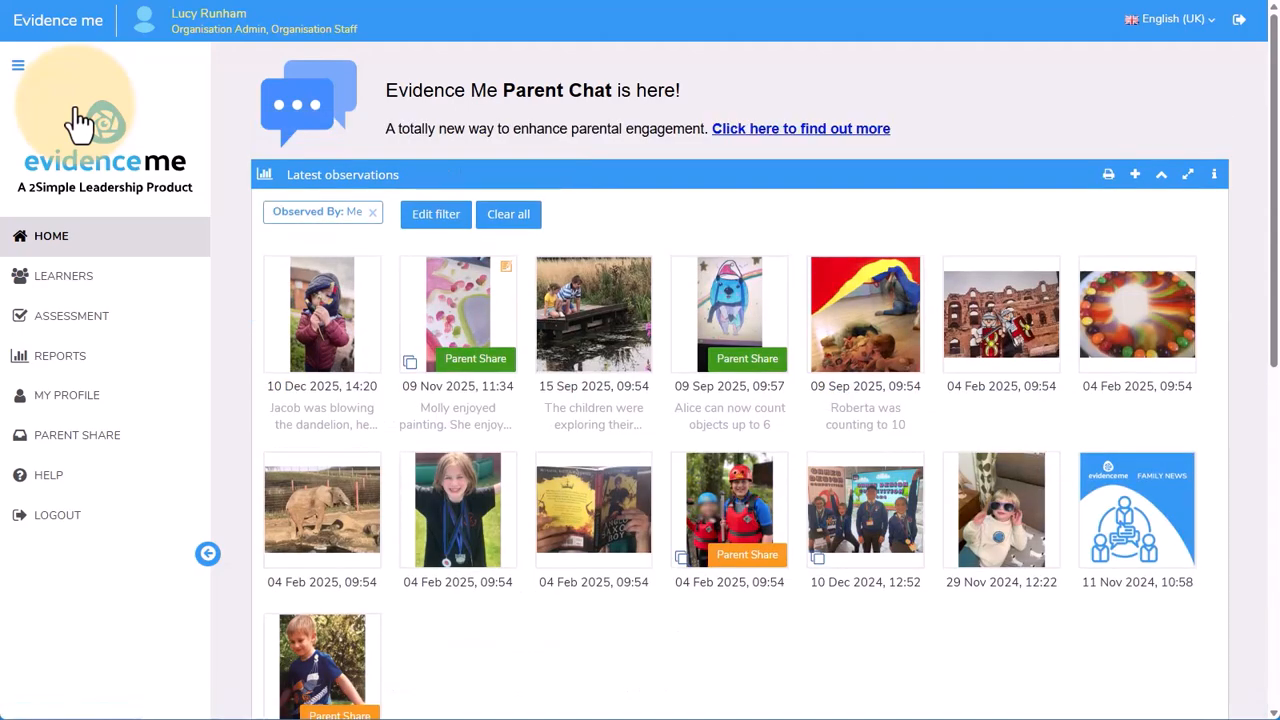
left_click(124, 330)
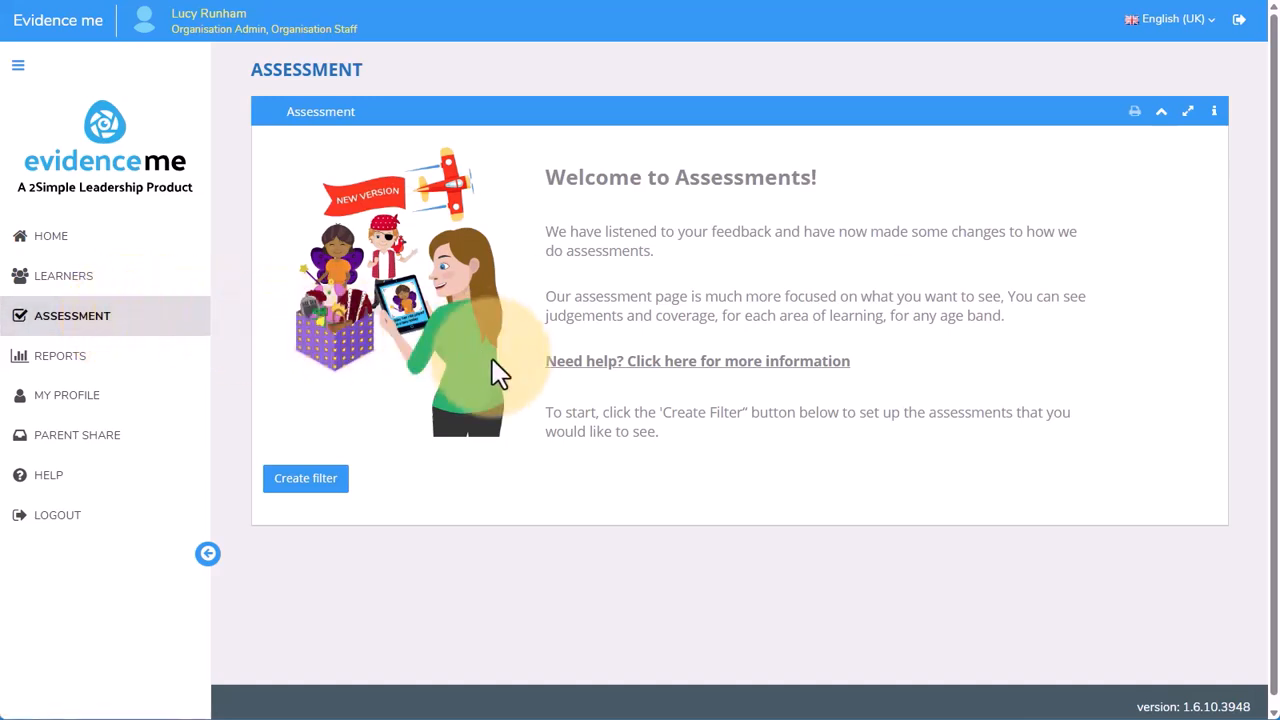
left_click(327, 489)
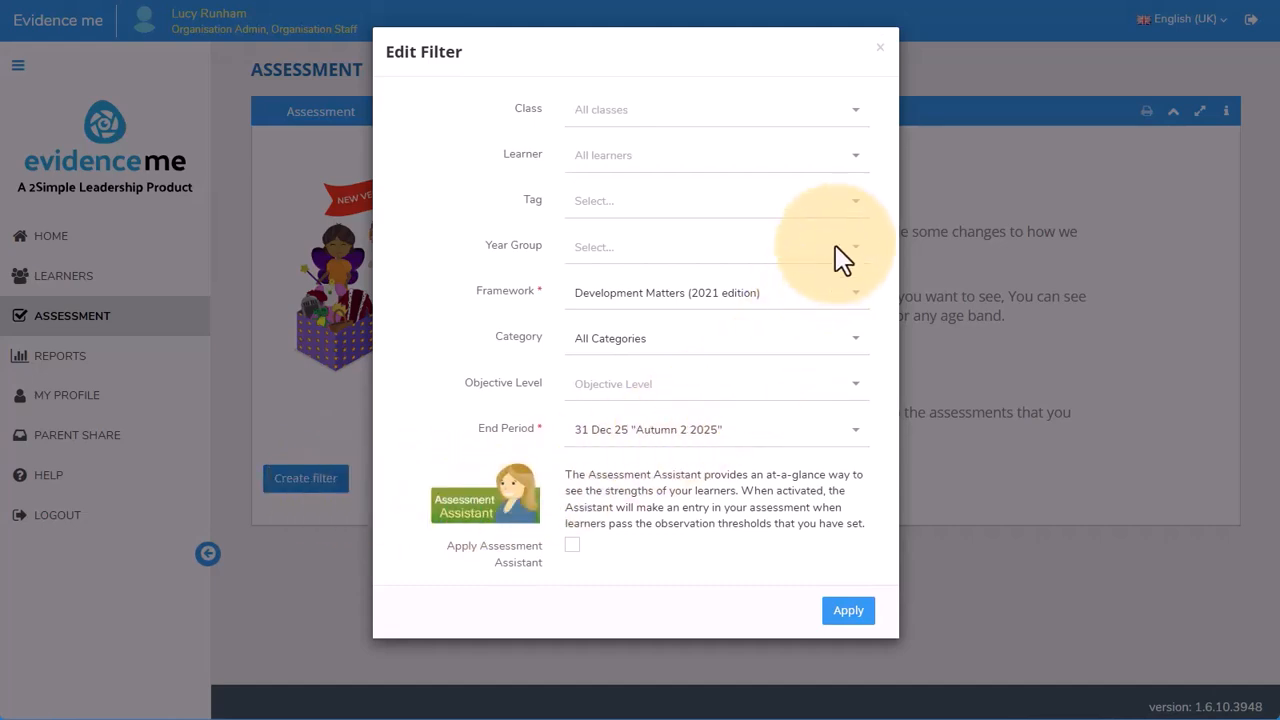
left_click(813, 112)
left_click(818, 170)
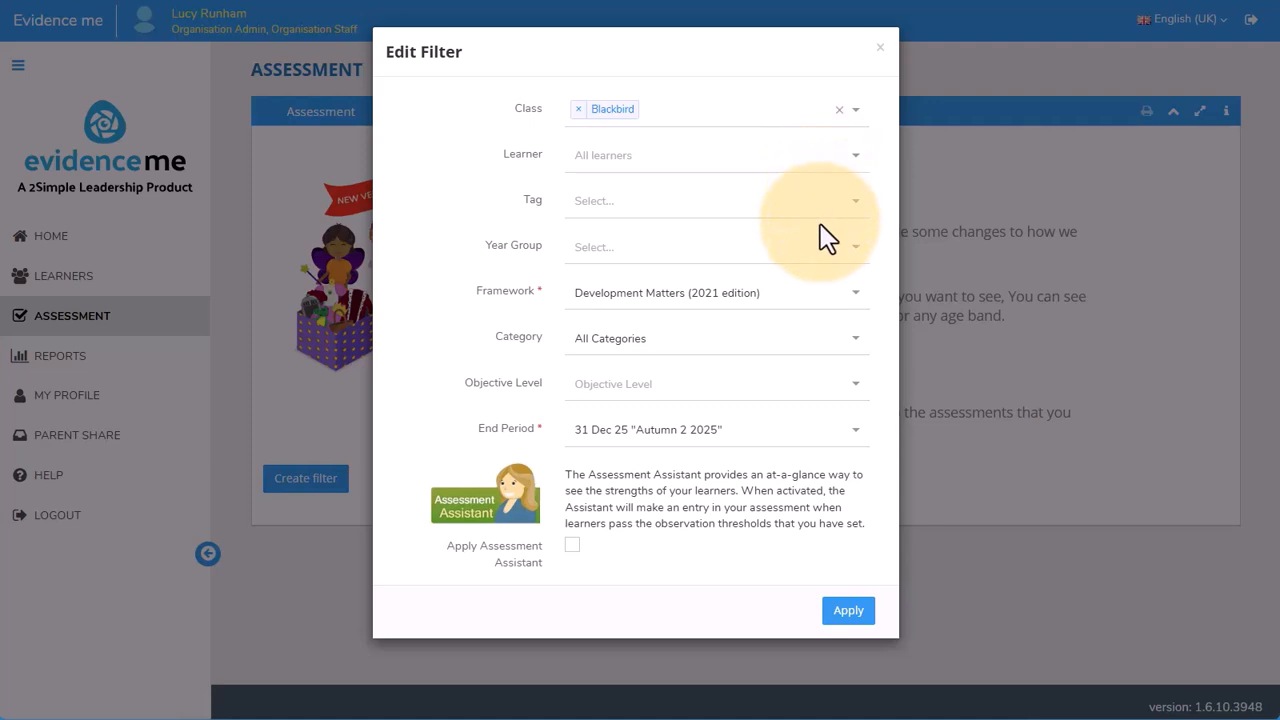
Filter by Communication and language and Early Learning Goals, keep the Autumn 2 2025 end period, enable the Assessment Assistant and apply the filter
left_click(776, 342)
left_click(765, 405)
left_click(766, 396)
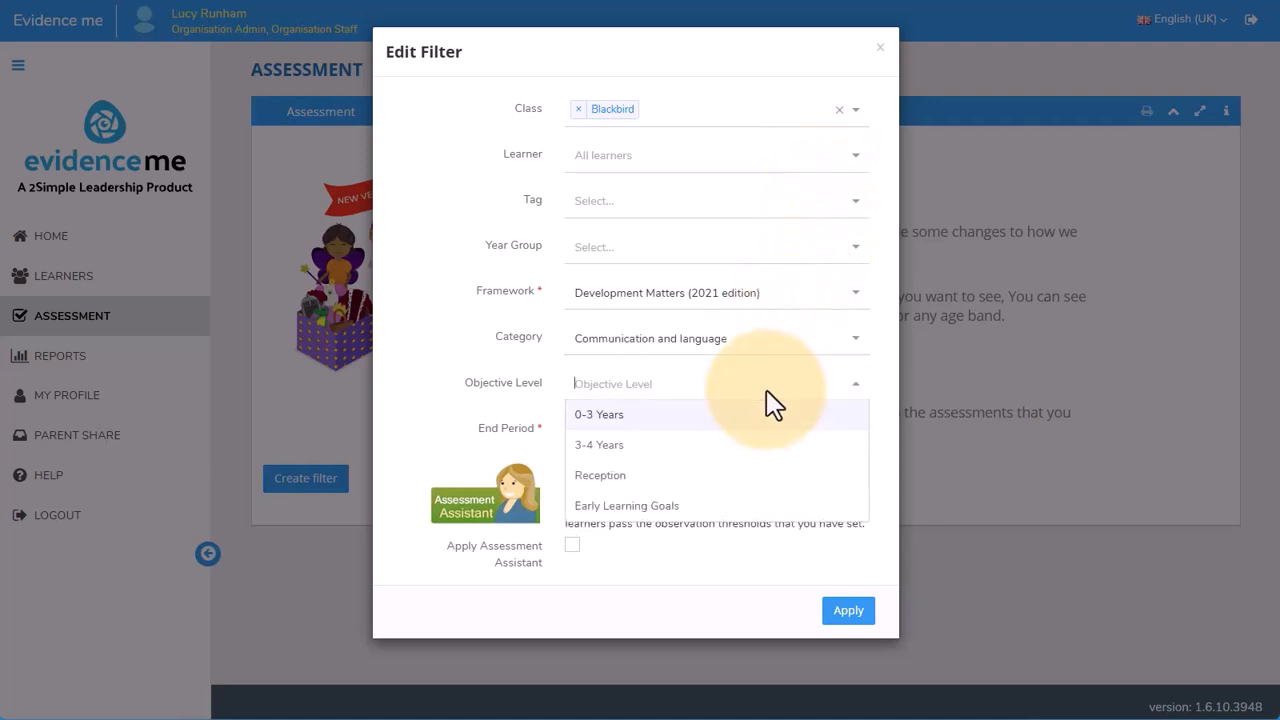
left_click(760, 508)
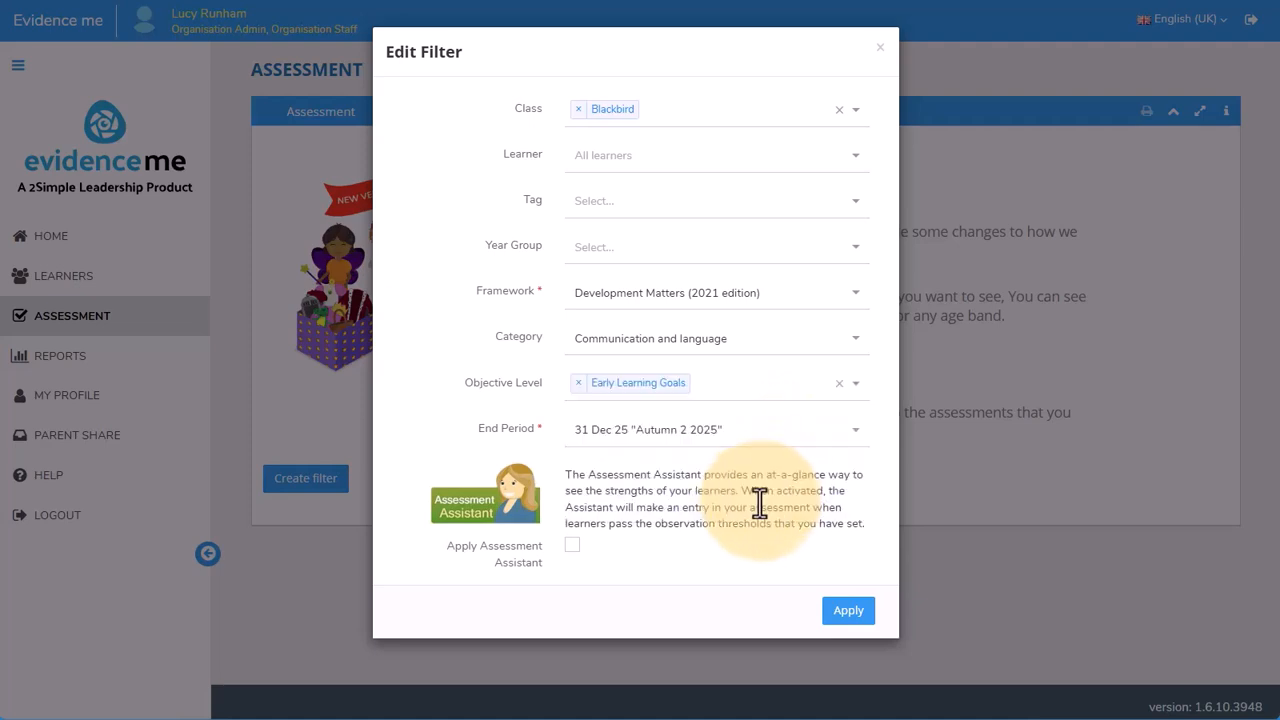
left_click(794, 440)
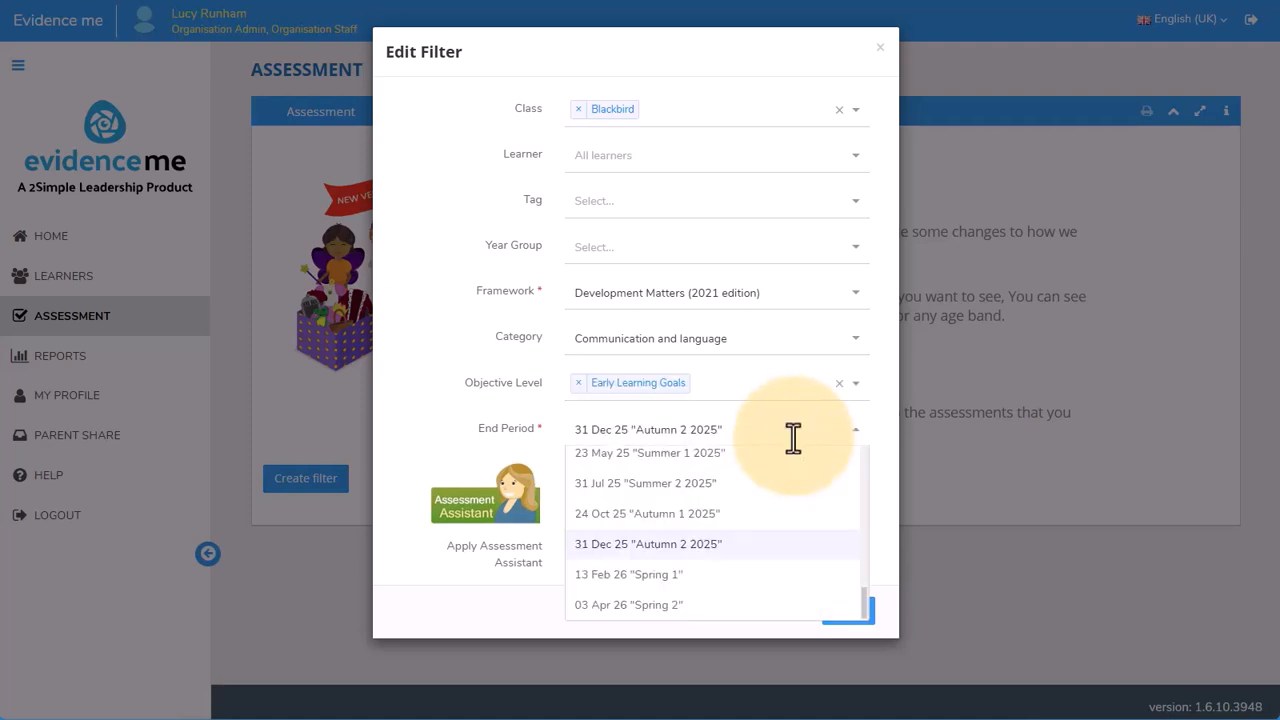
left_click(852, 431)
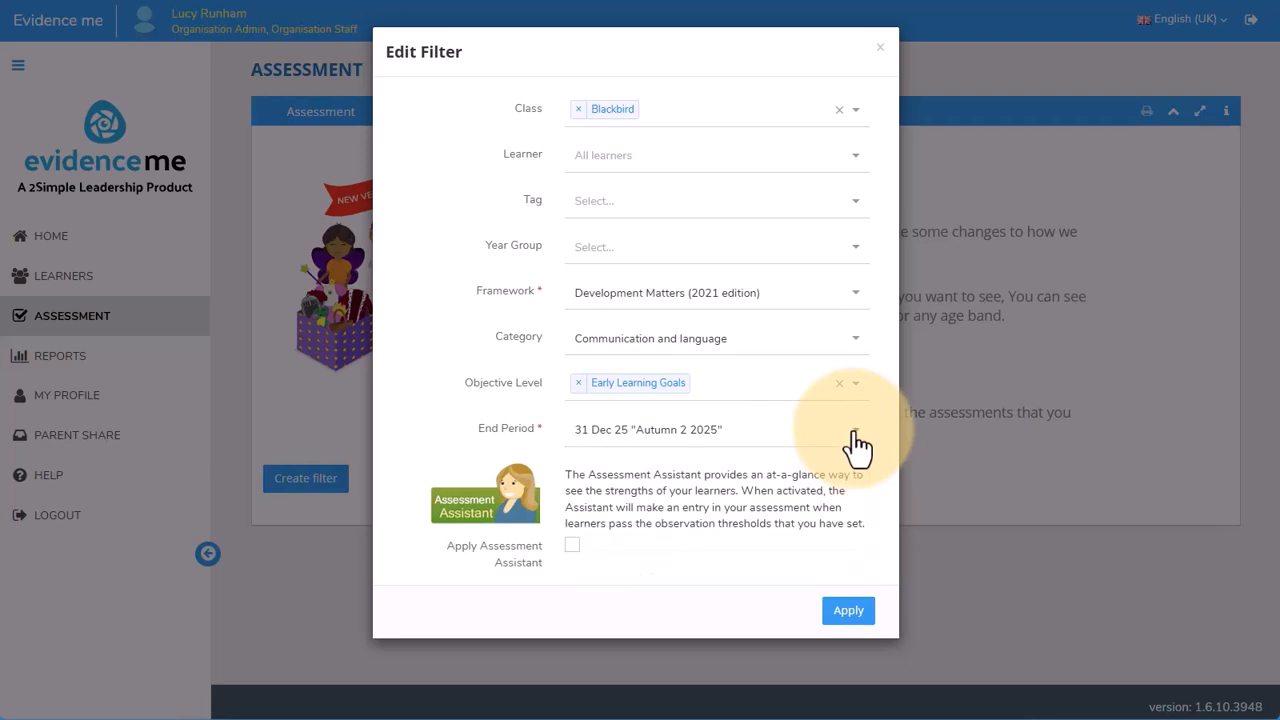
left_click(573, 546)
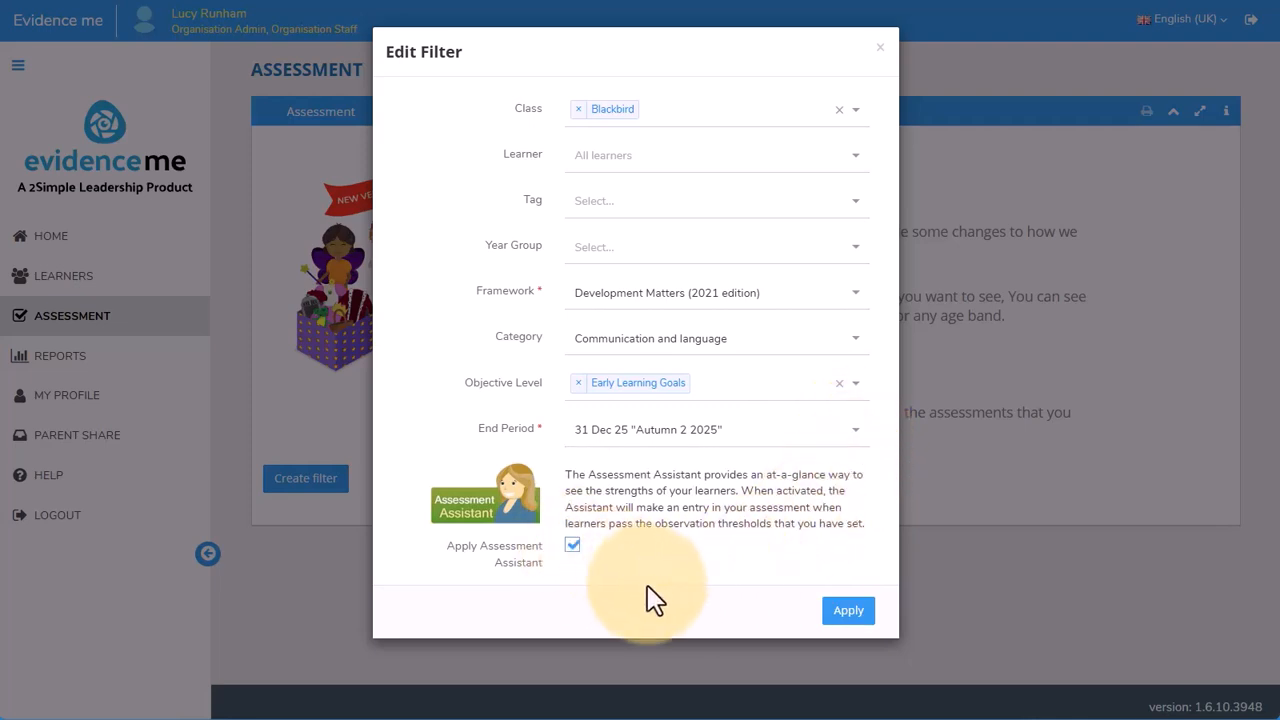
left_click(843, 612)
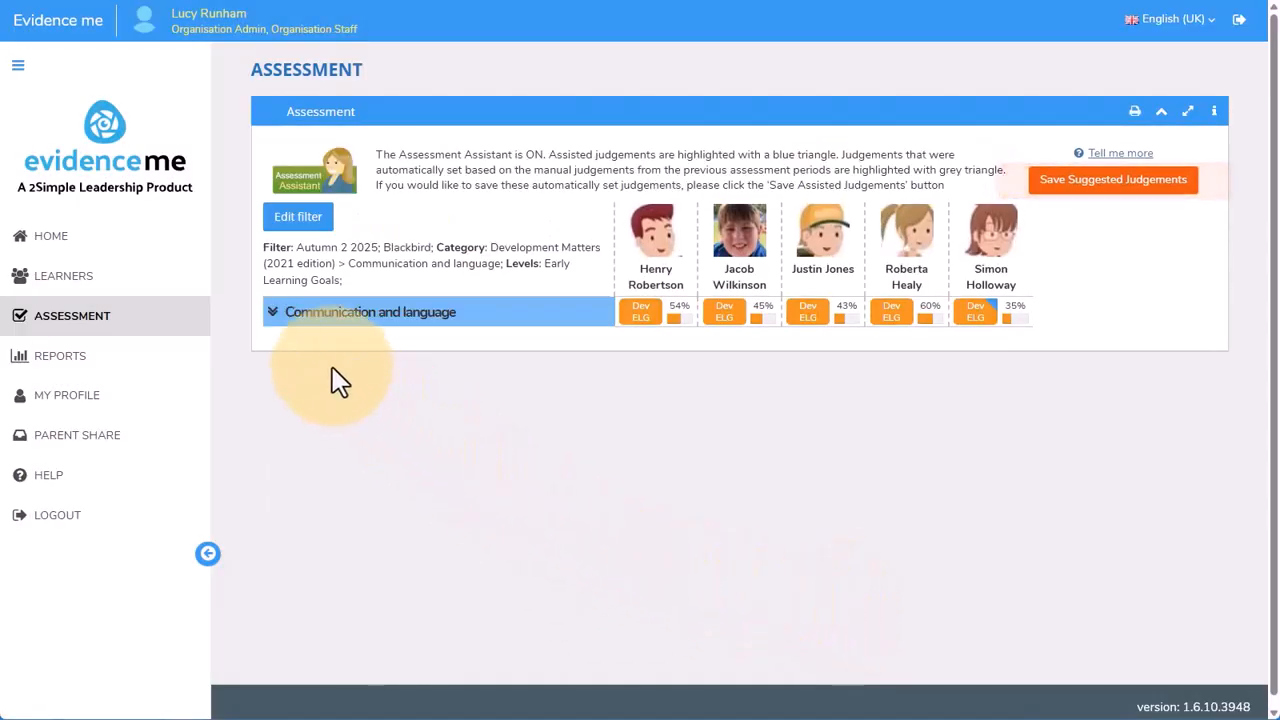
Expand the Communication and language category and inspect the grey- and blue-flagged judgements on the back-and-forth conversation objective
left_click(277, 320)
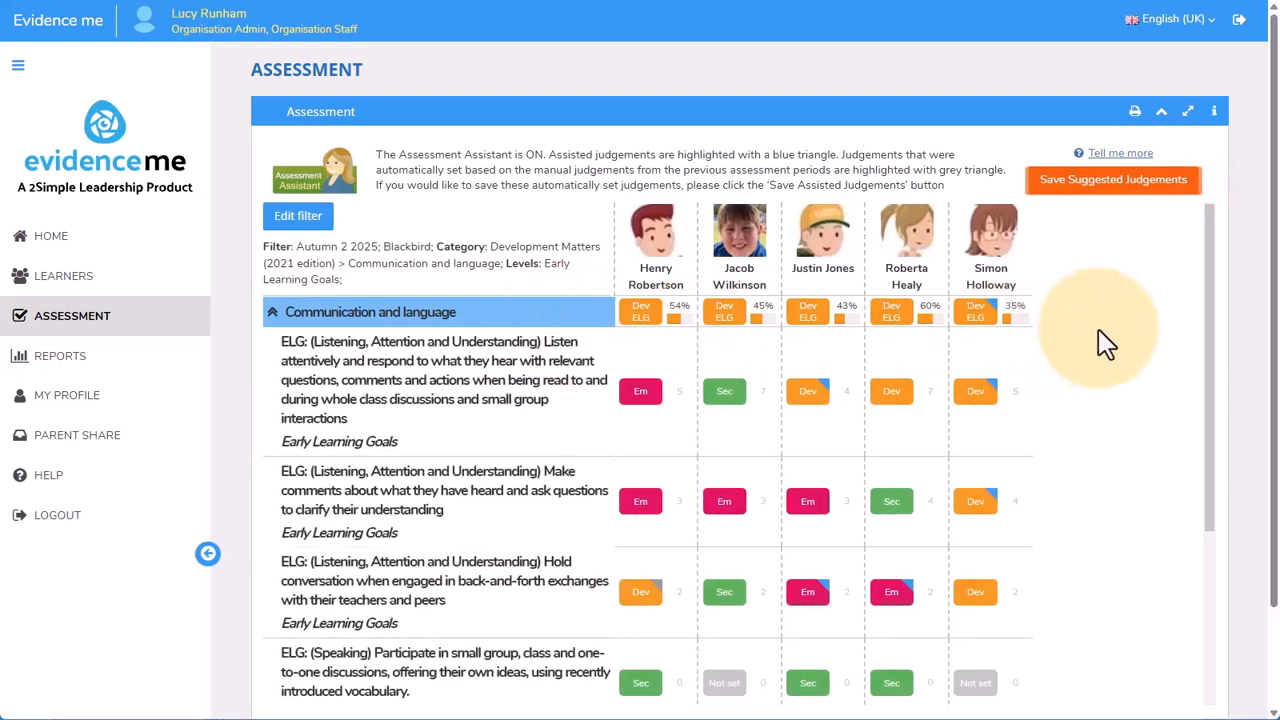
left_click_drag(1211, 240, 1190, 365)
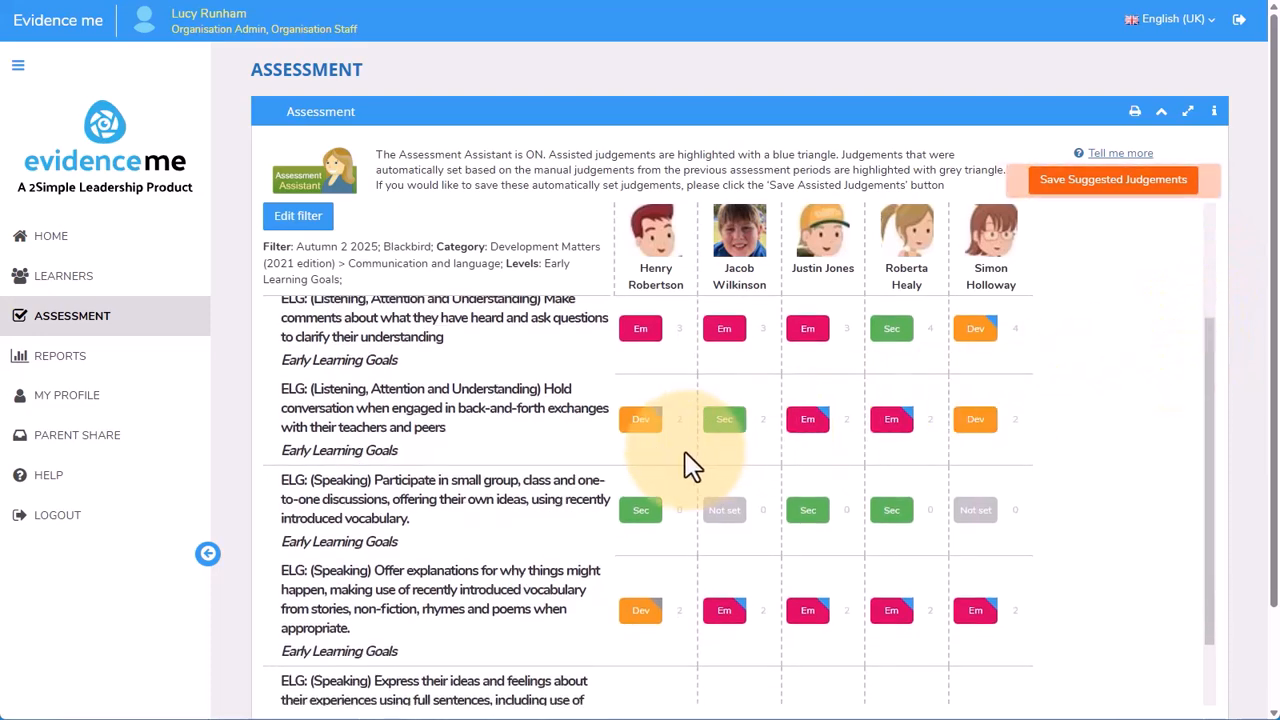
mouse_move(660, 430)
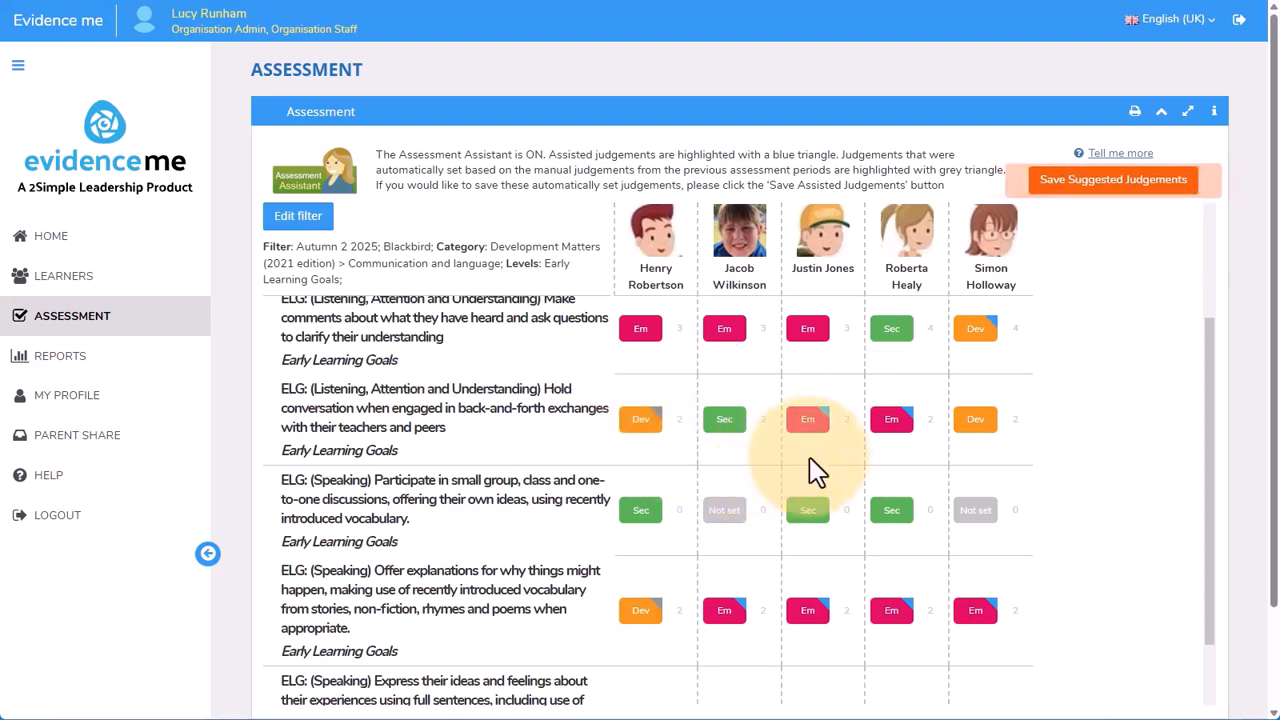
mouse_move(828, 428)
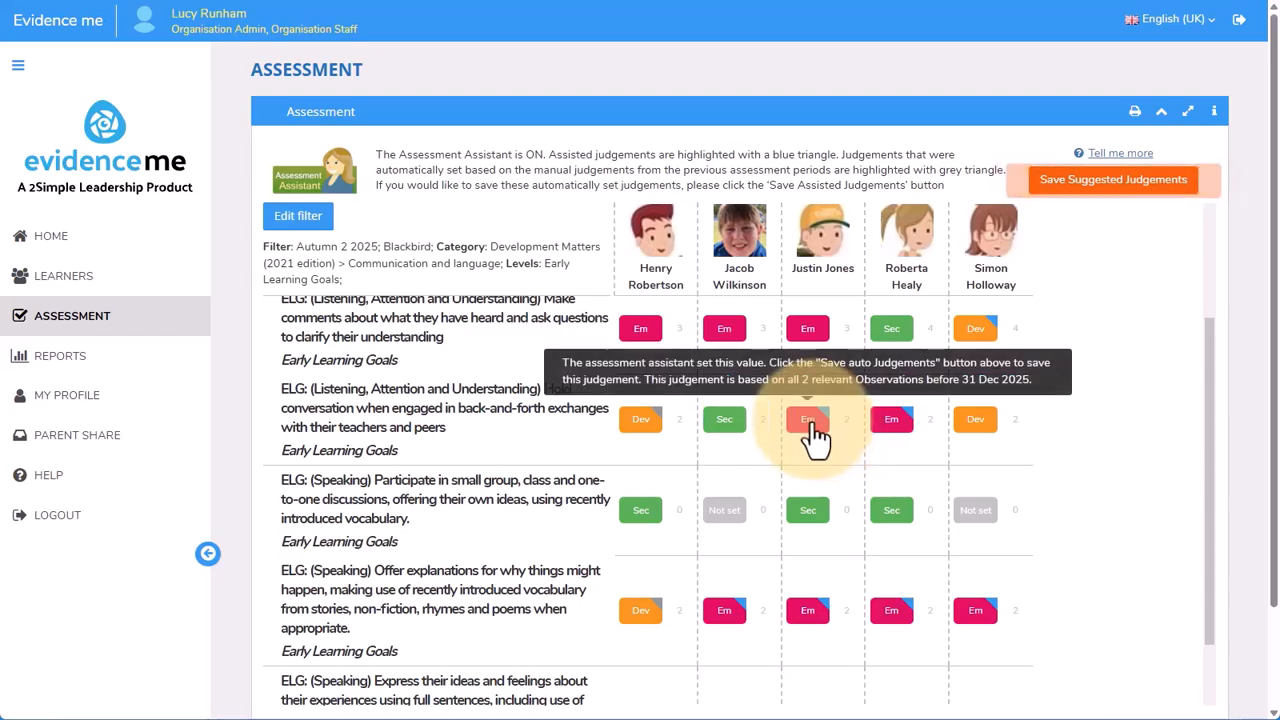
Try the Dev, Sec and Em judgements for Autumn 2 2025 on the third learner's back-and-forth conversation objective, without applying them
left_click(816, 430)
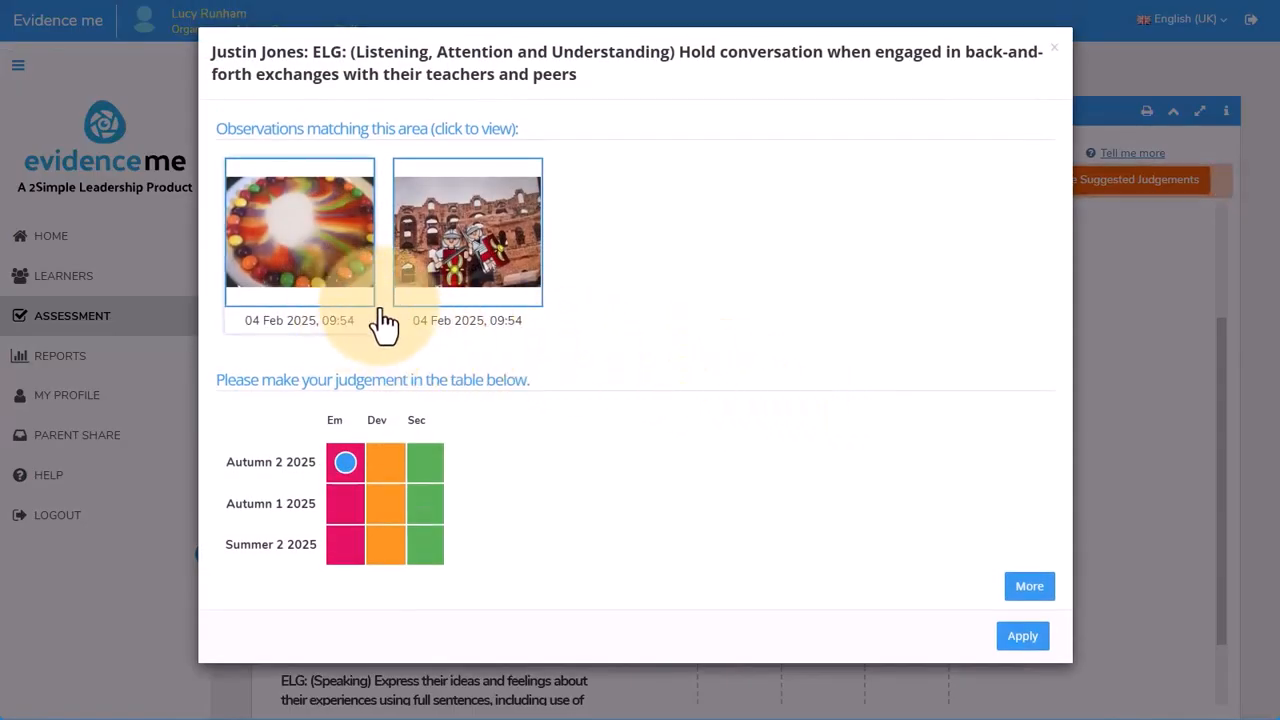
left_click(385, 463)
left_click(423, 464)
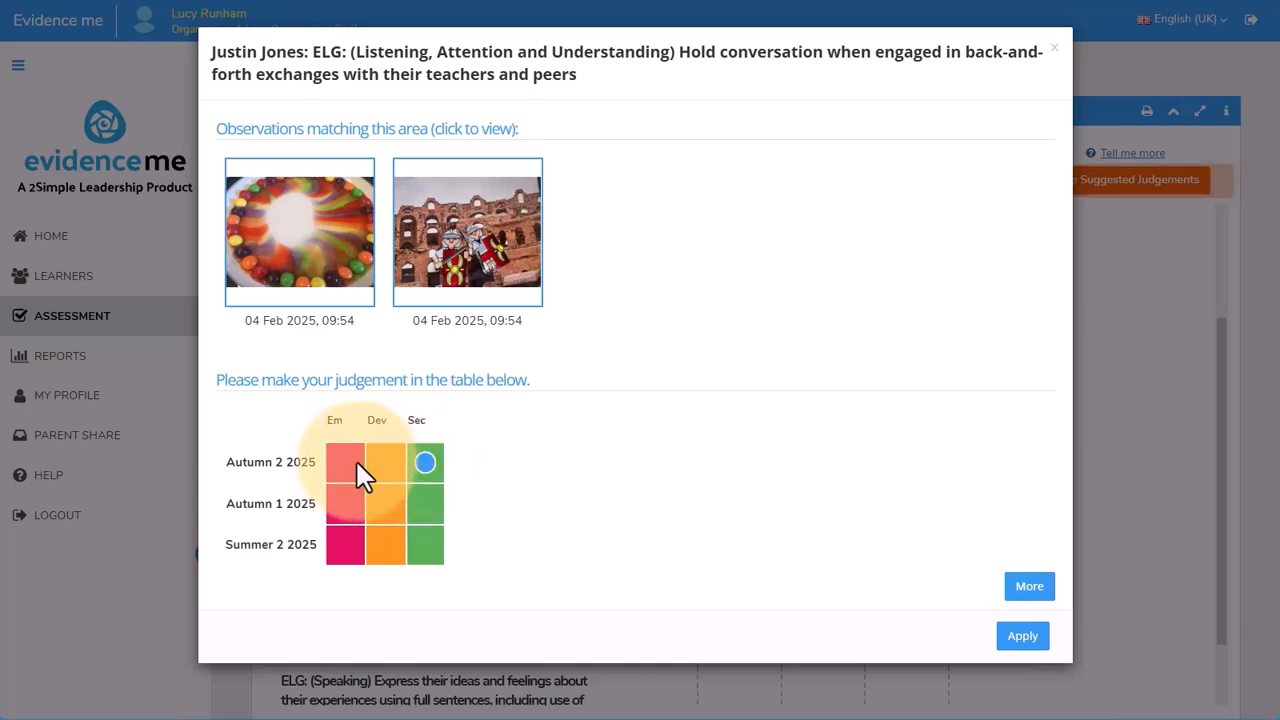
left_click(352, 466)
key("Escape")
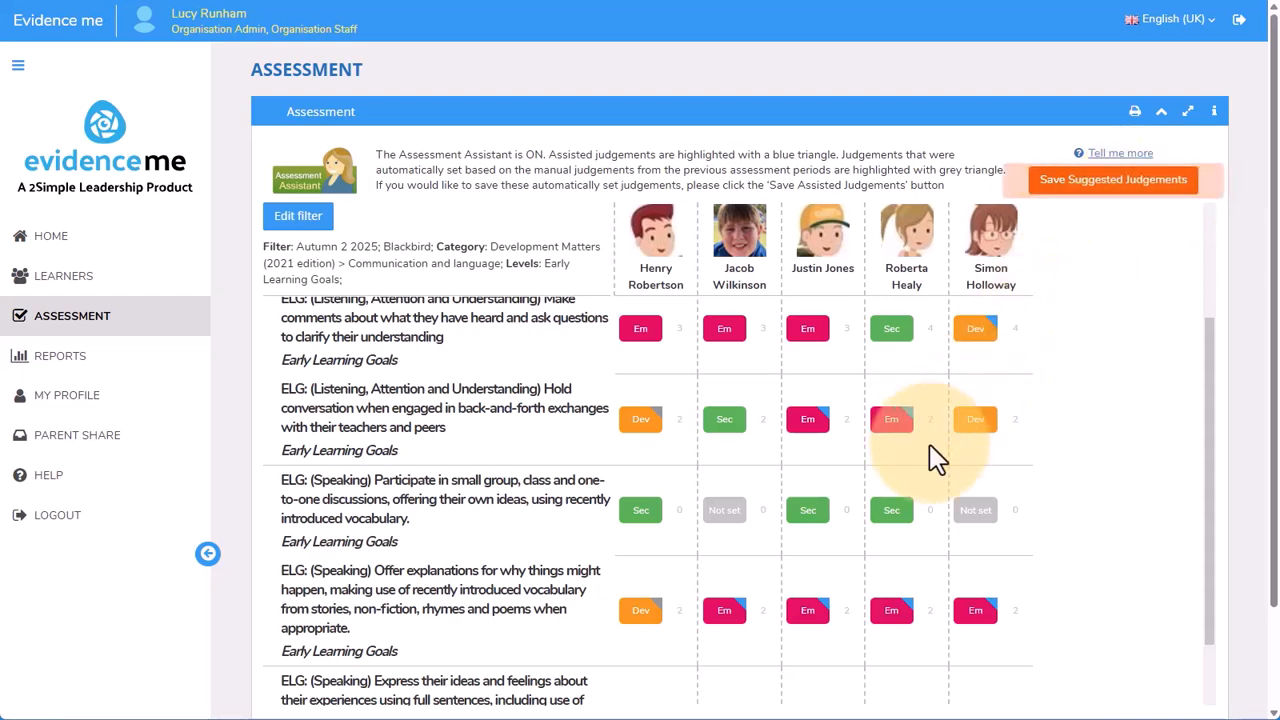
Set the fourth learner's Autumn 2 2025 judgement on the back-and-forth conversation objective to Dev, apply it and check its judgement date
left_click(893, 424)
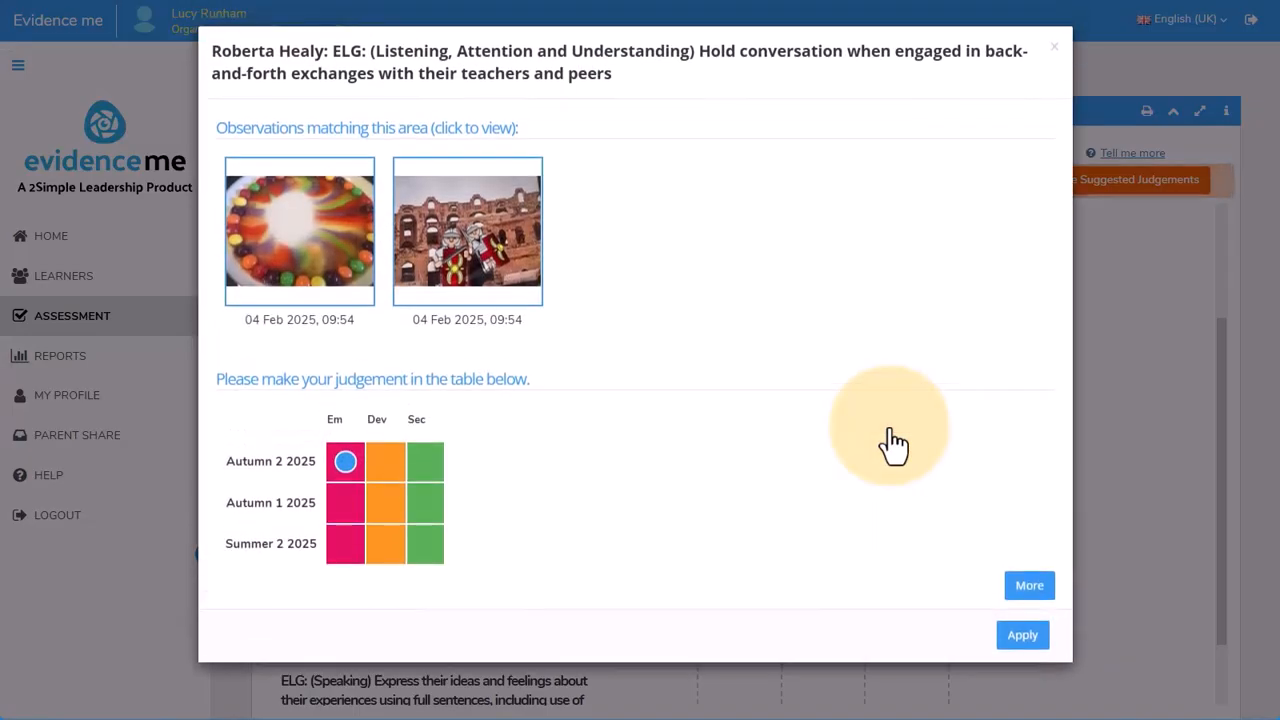
left_click(378, 458)
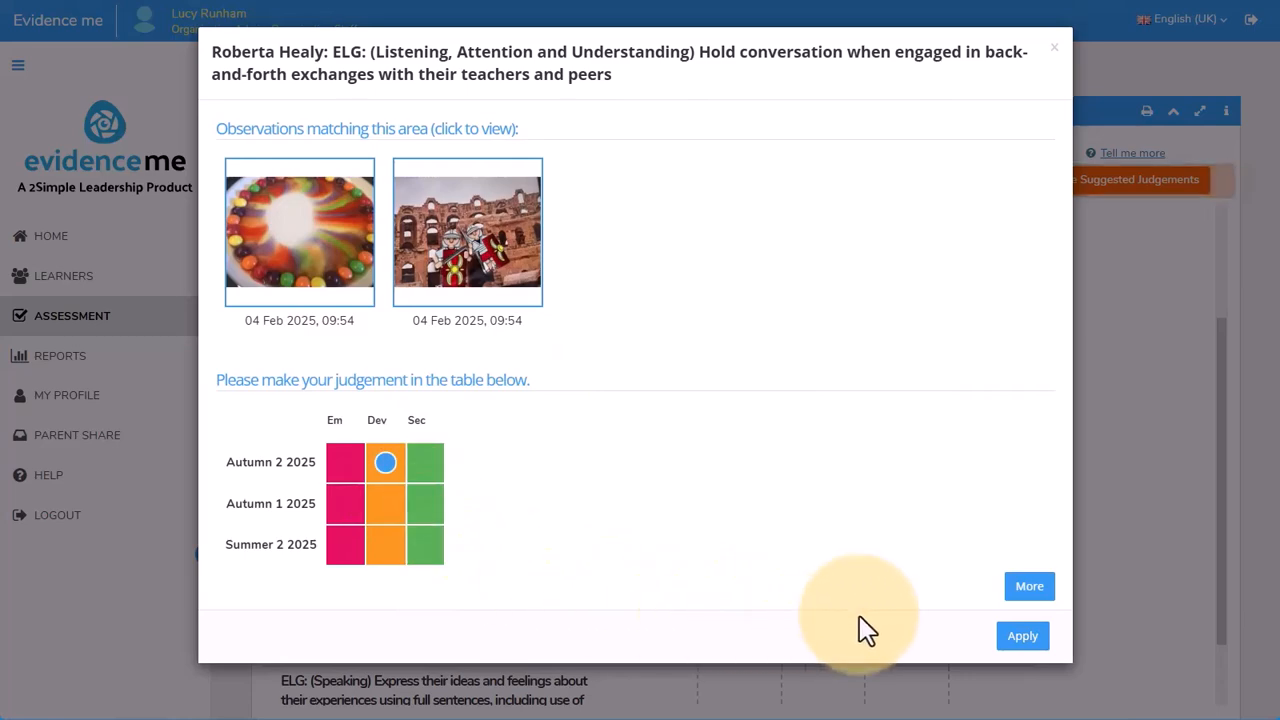
left_click(1019, 637)
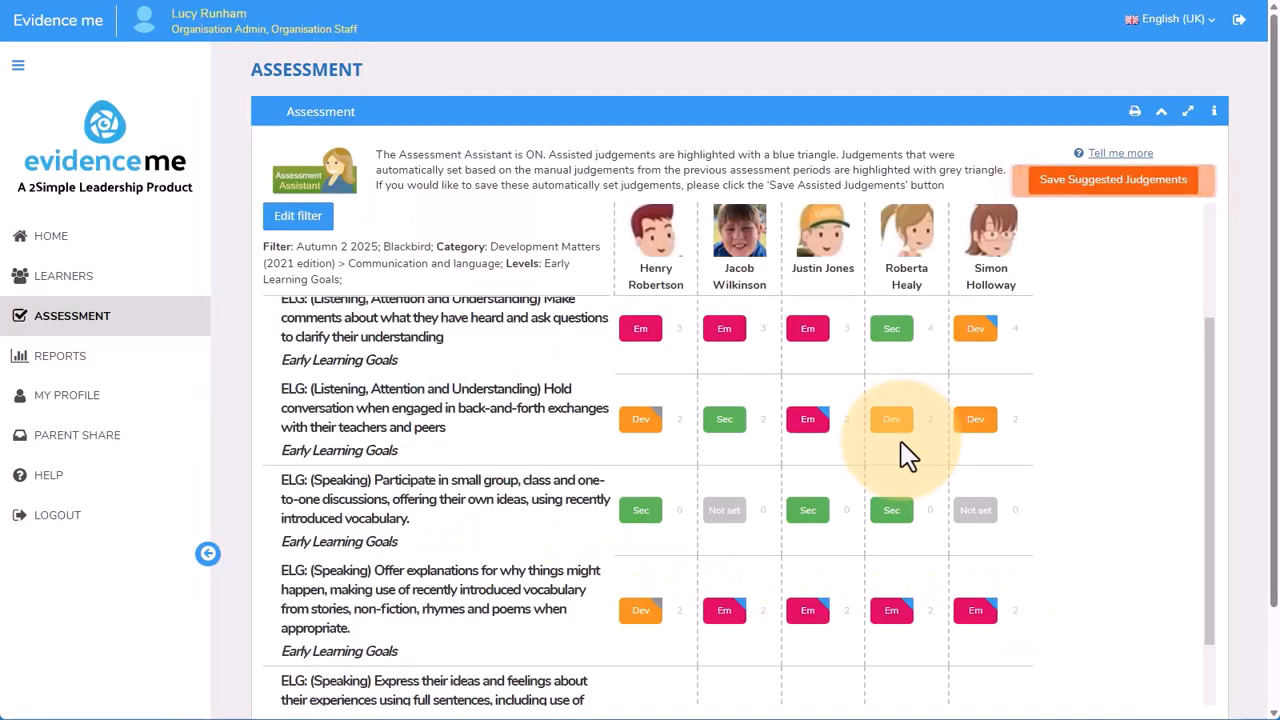
mouse_move(908, 428)
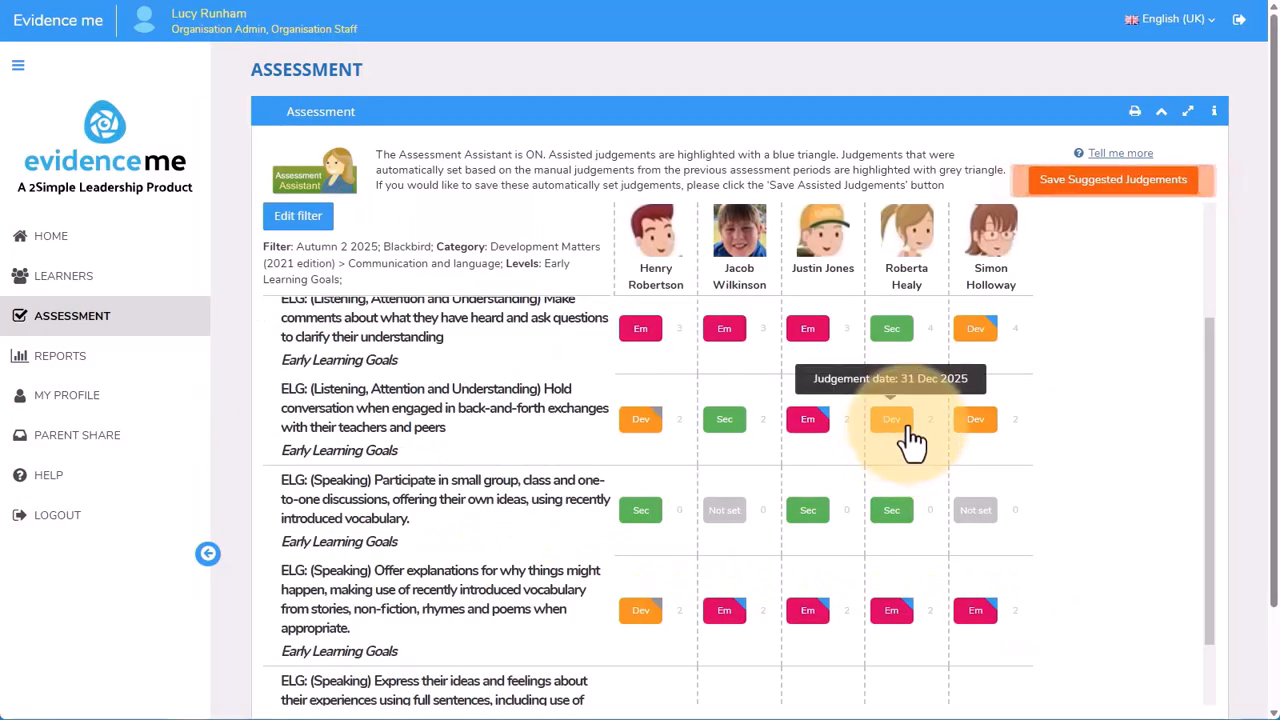
Set the fourth and fifth learners to Dev on the small-group participation speaking objective, and apply Dev to all learners for that objective
left_click(978, 515)
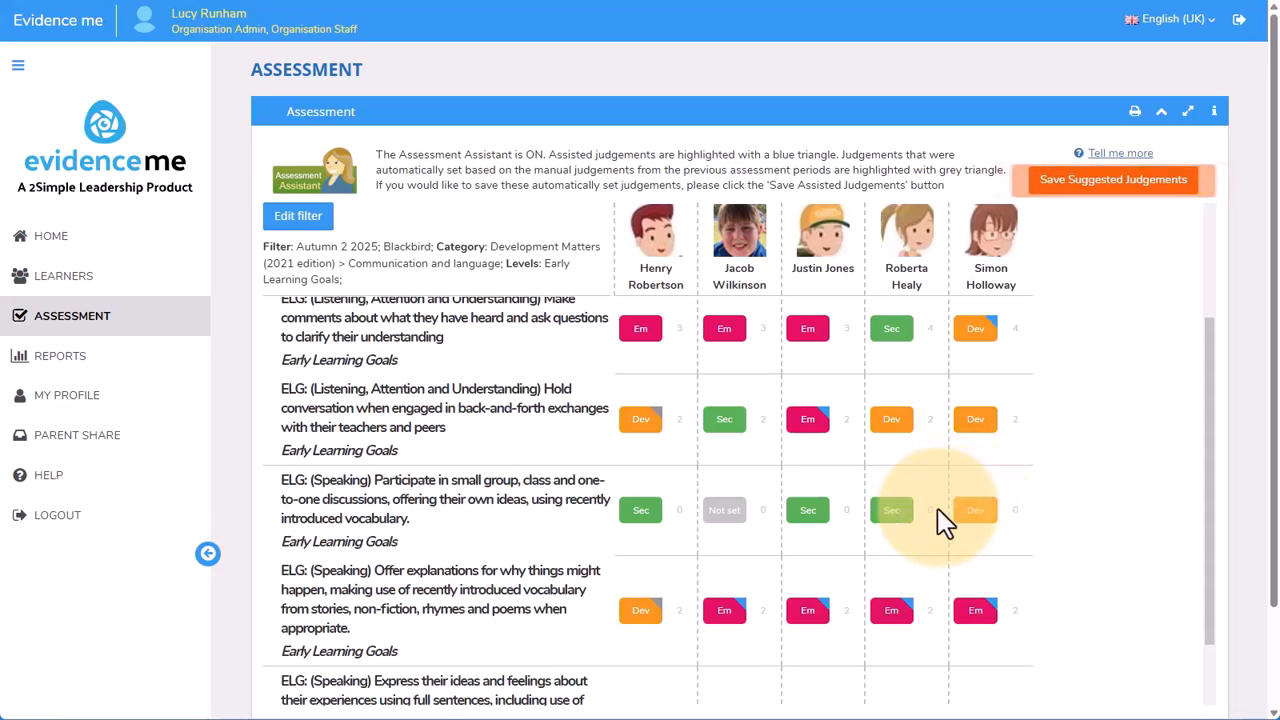
left_click(897, 520)
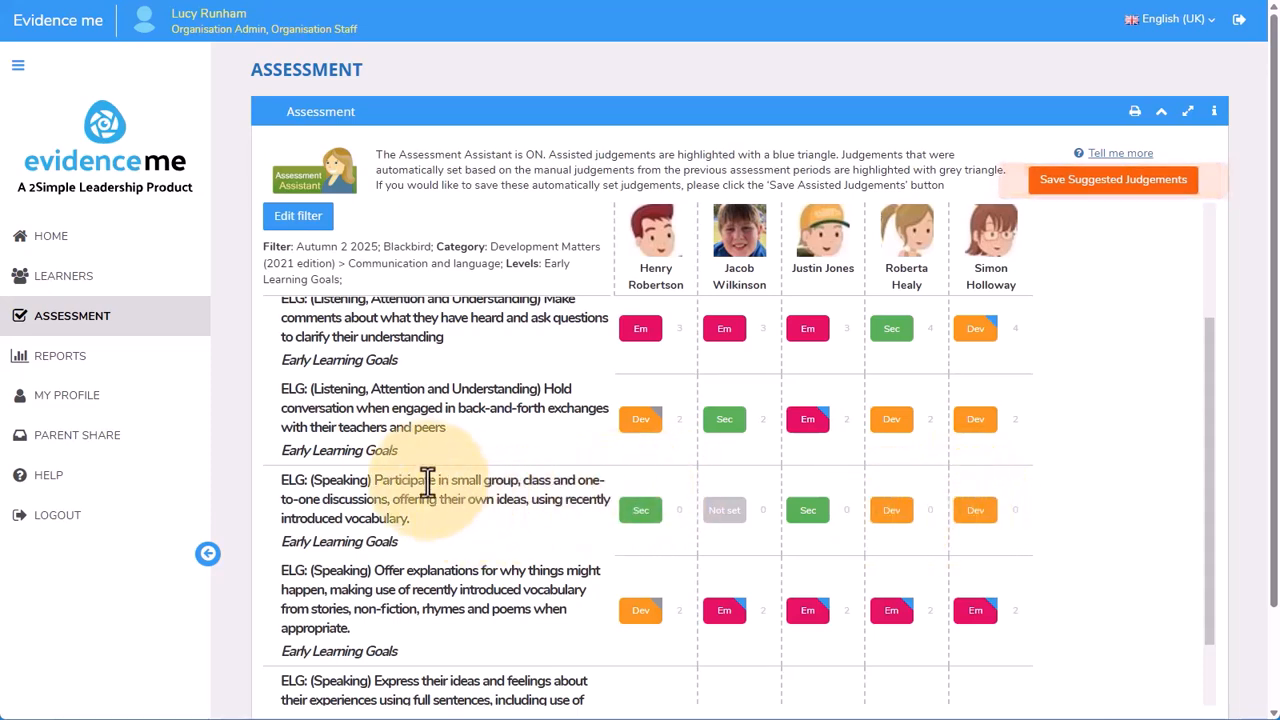
left_click(464, 497)
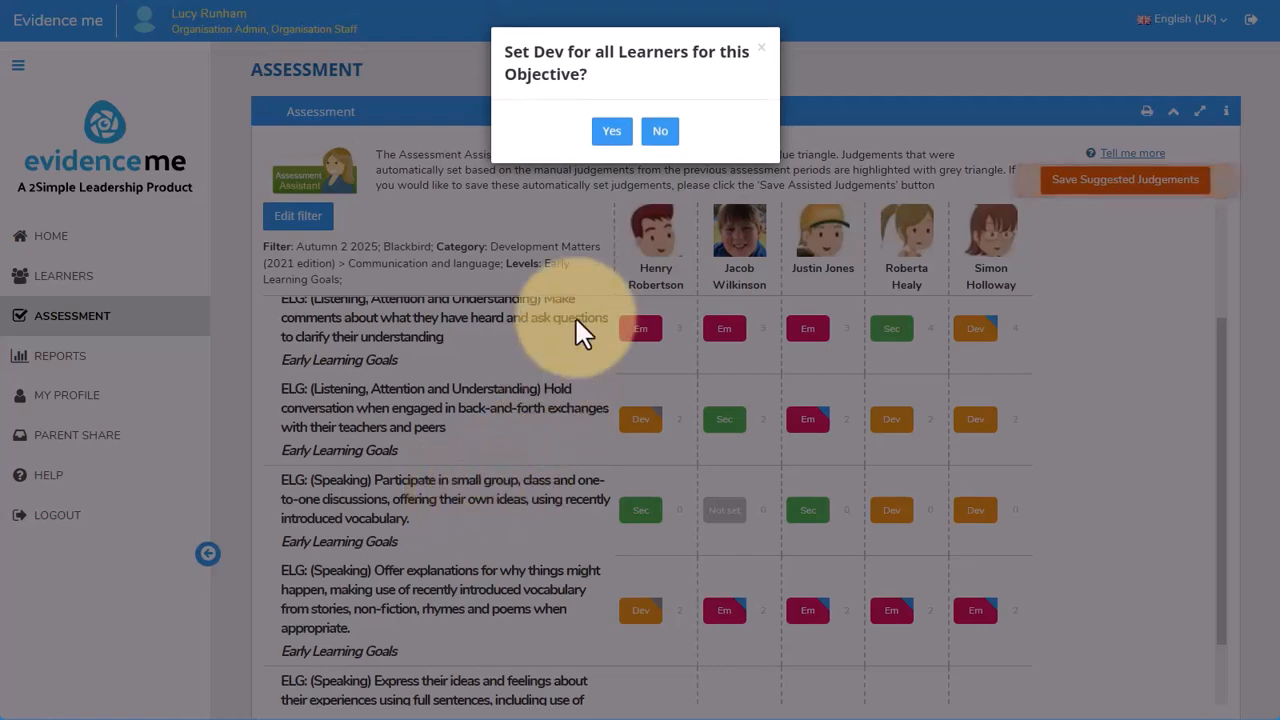
left_click(603, 131)
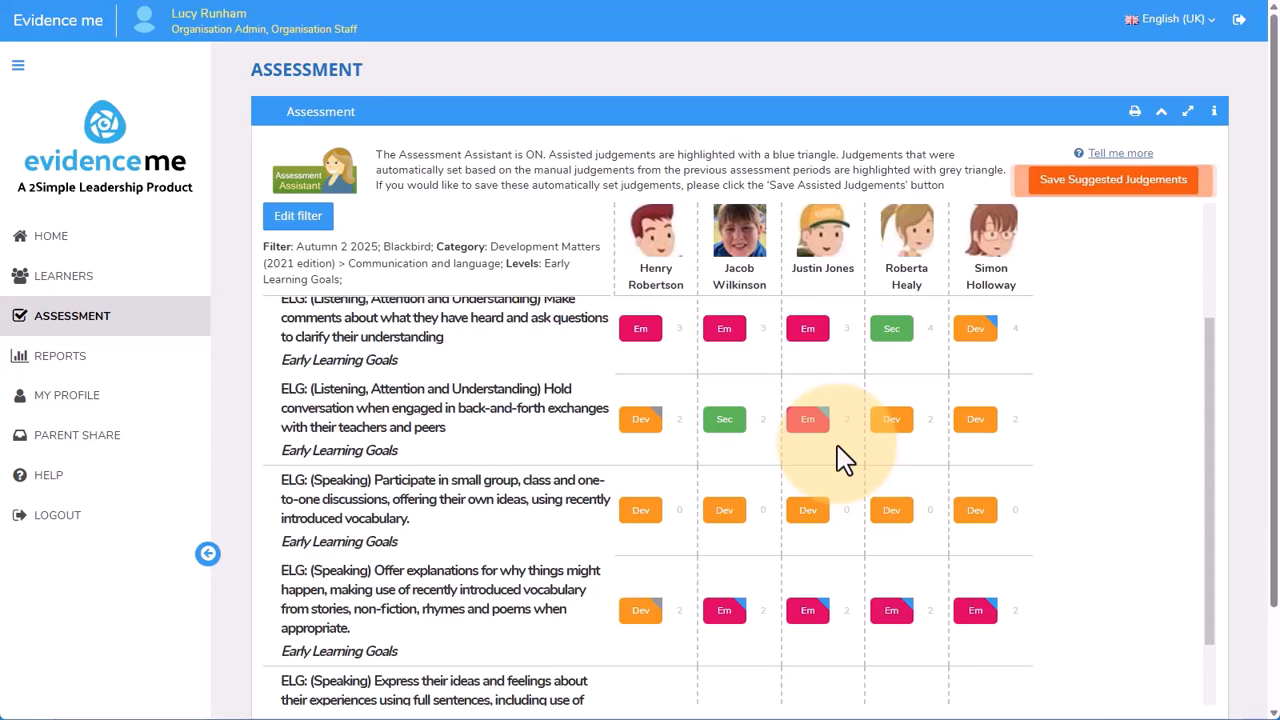
Switch to Administration, open the Evidence Me assessment settings and review the Category Coverage option for manual judgements
left_click(19, 67)
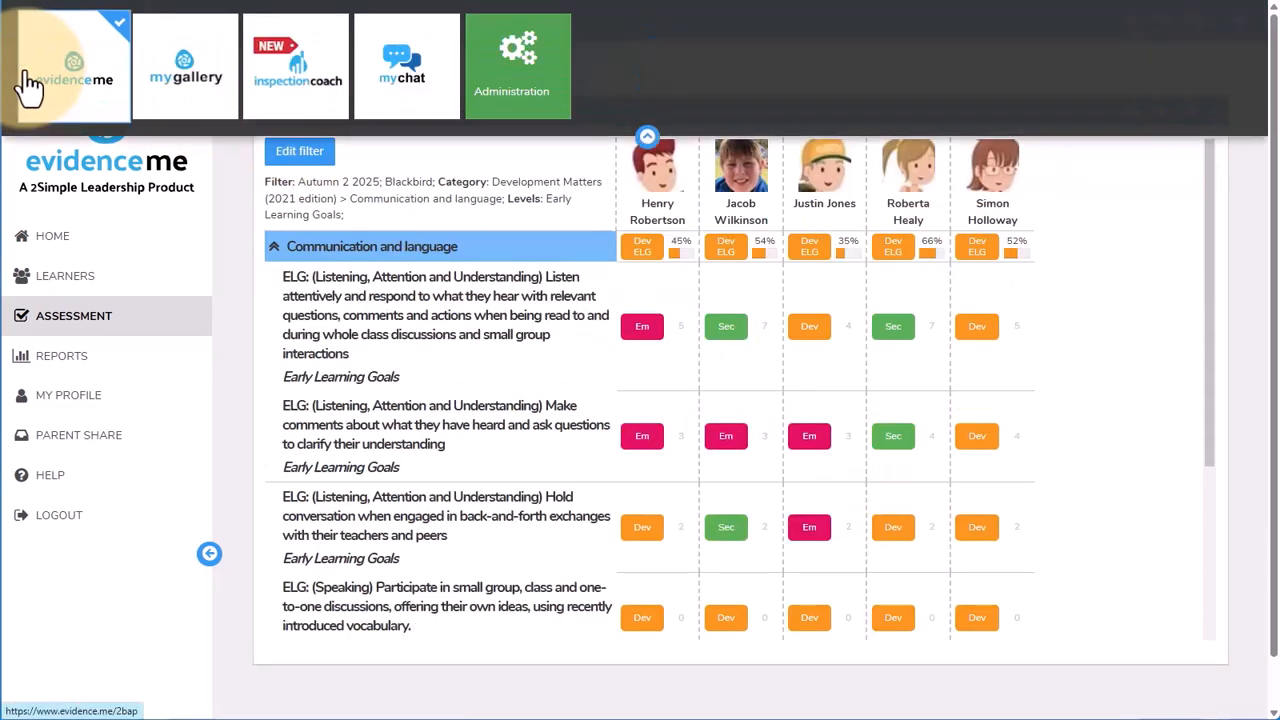
left_click(508, 71)
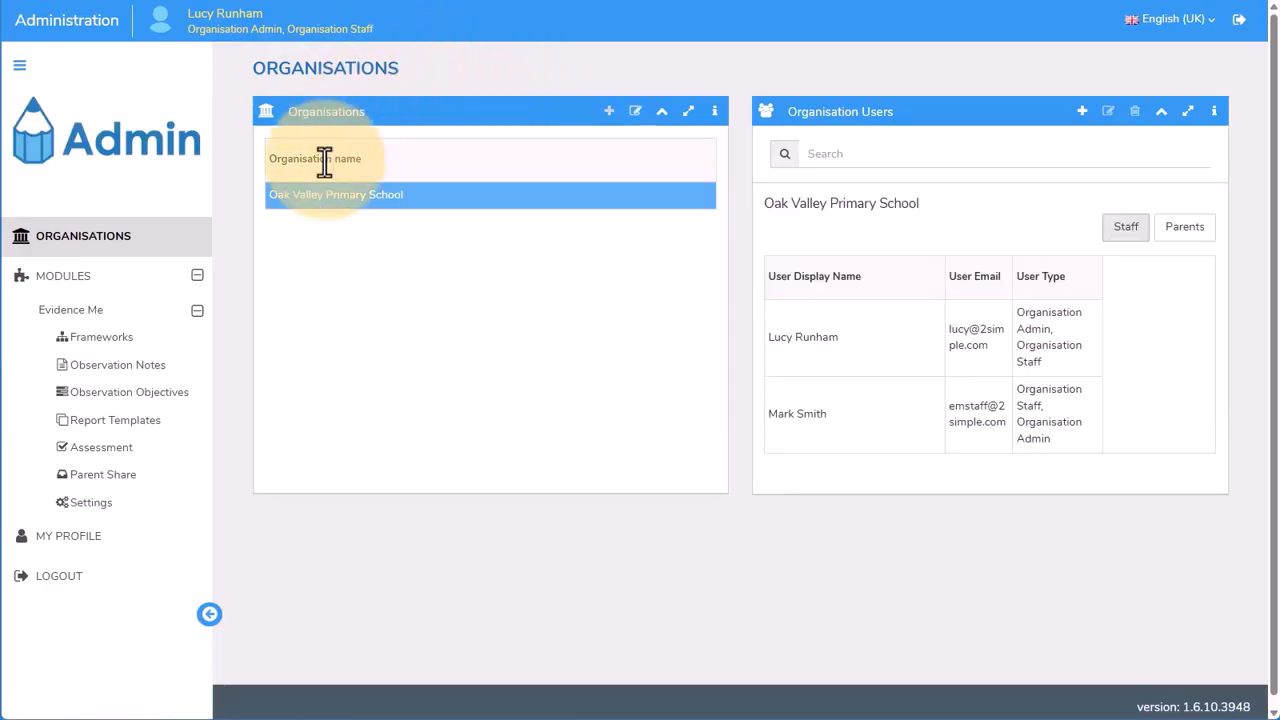
left_click(130, 449)
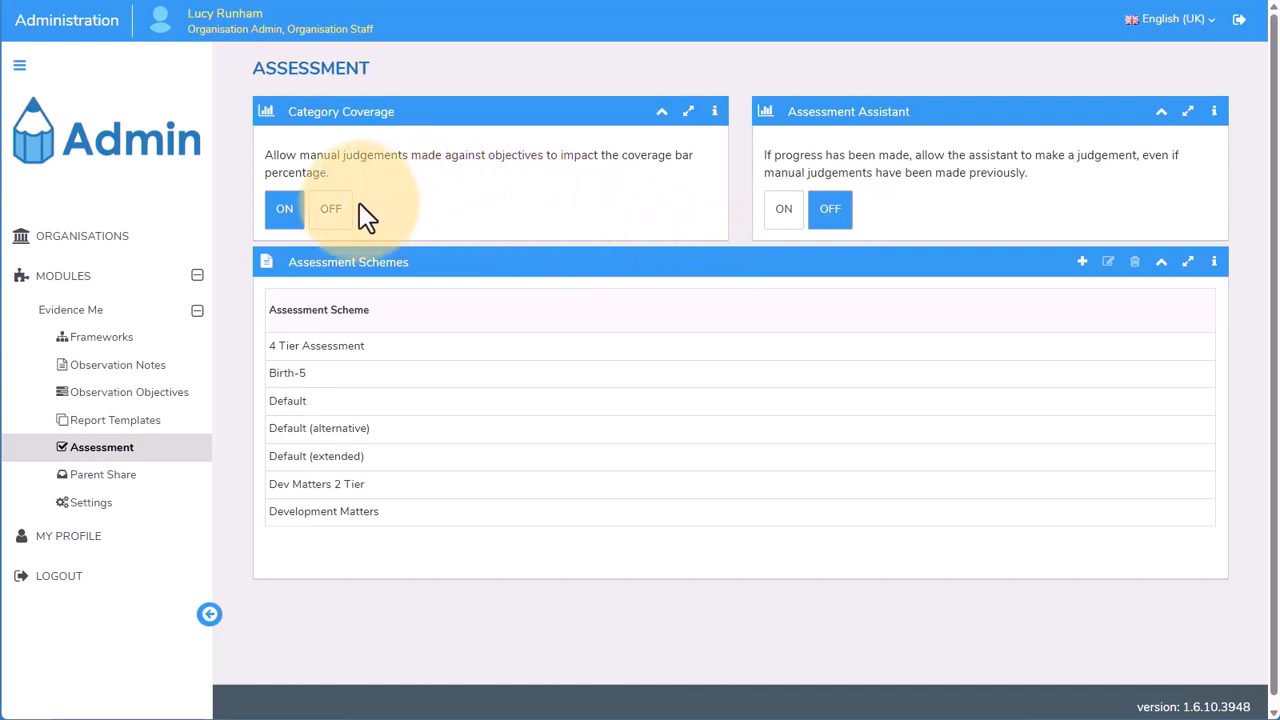
left_click(340, 225)
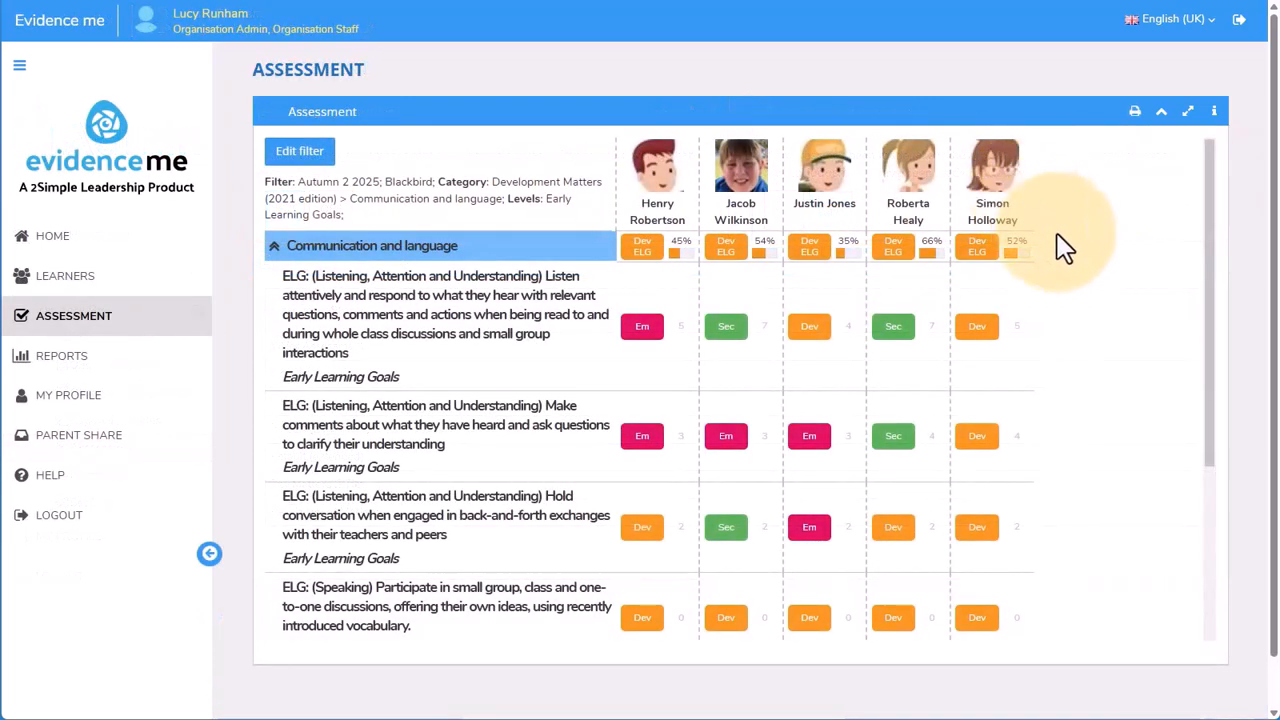
Review the learners' objective judgements and their coverage percentages for Communication and language in the assessment grid
scroll(1212, 460, "down", 3)
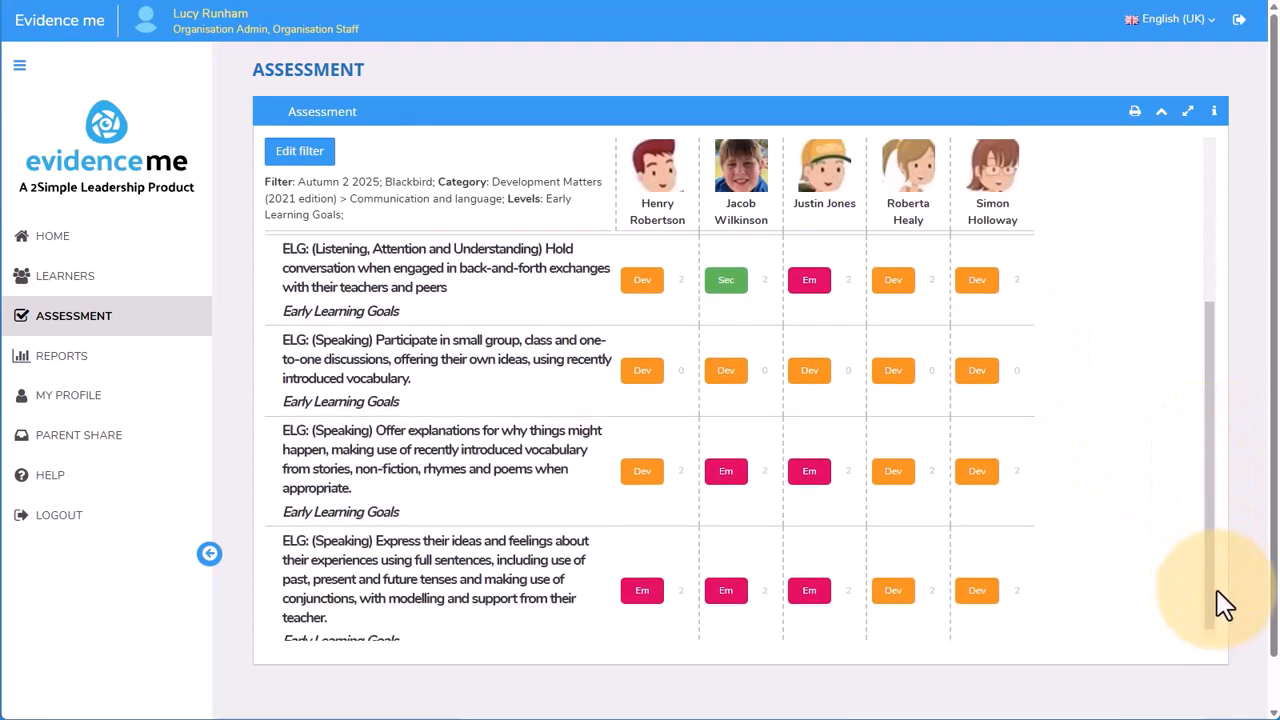
scroll(1217, 603, "up", 3)
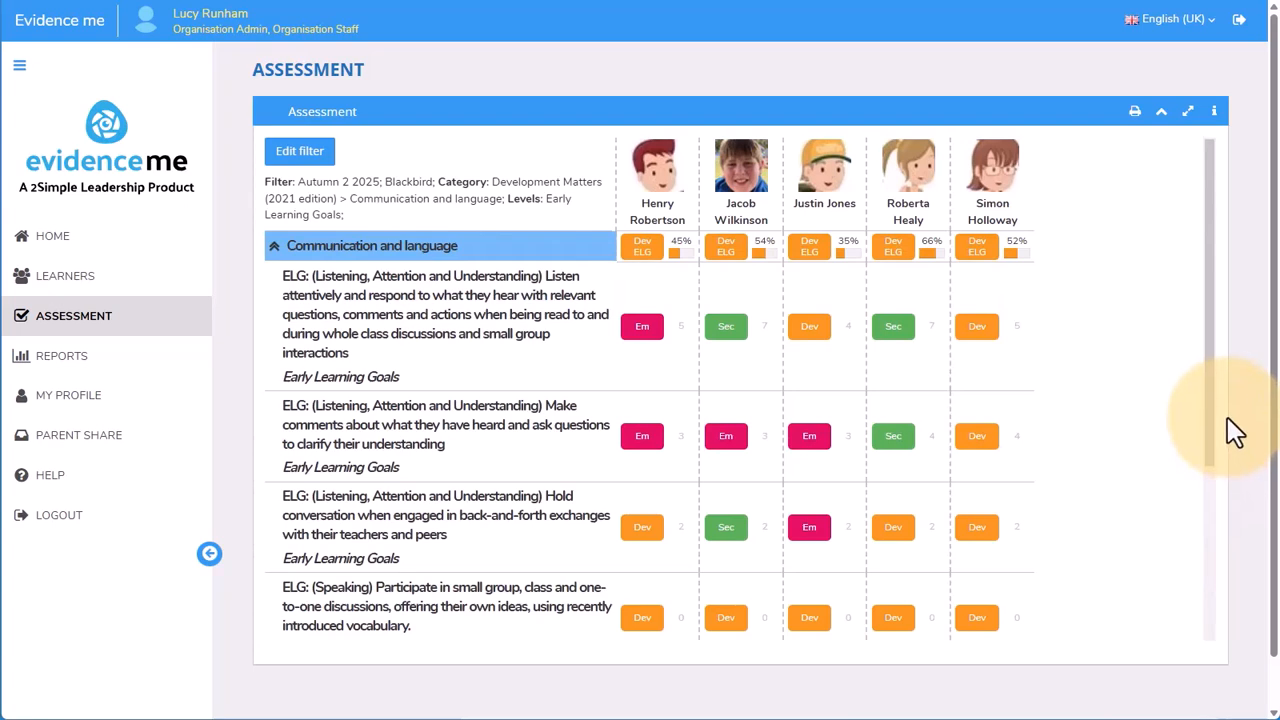
mouse_move(988, 268)
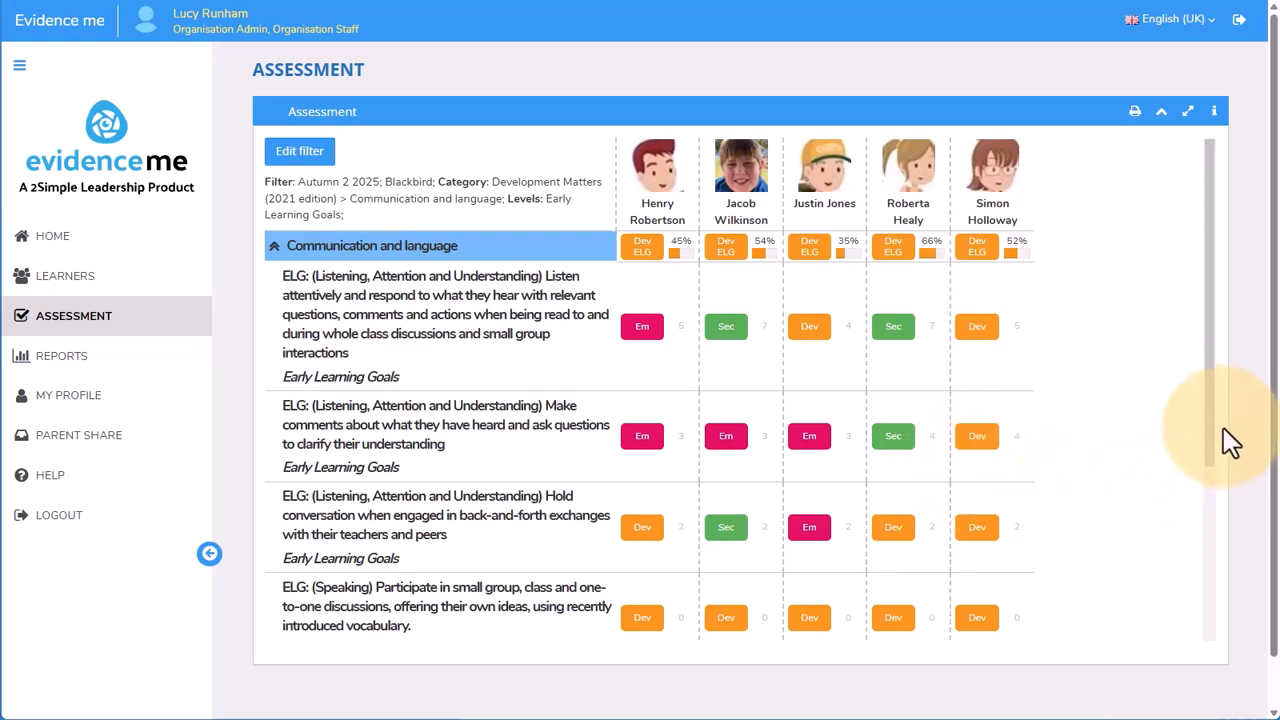
mouse_move(1208, 411)
left_mouse_down()
mouse_move(1201, 530)
mouse_move(1200, 400)
left_mouse_up()
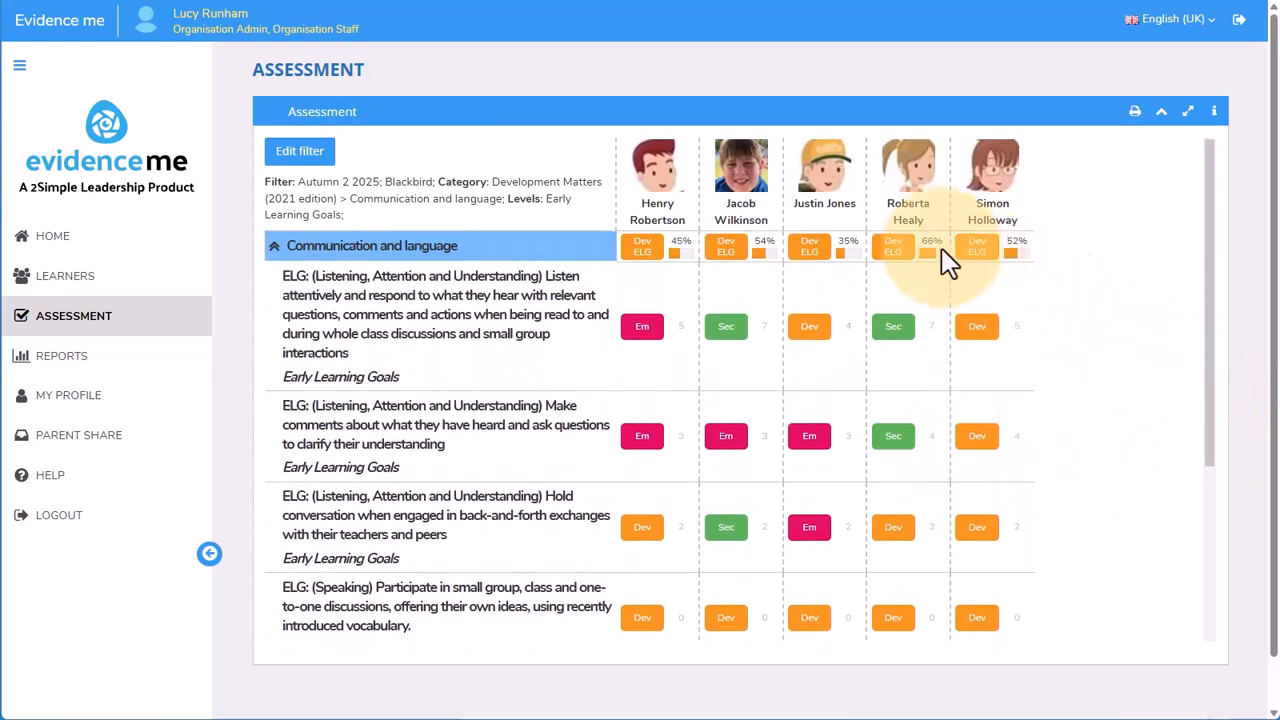
mouse_move(922, 243)
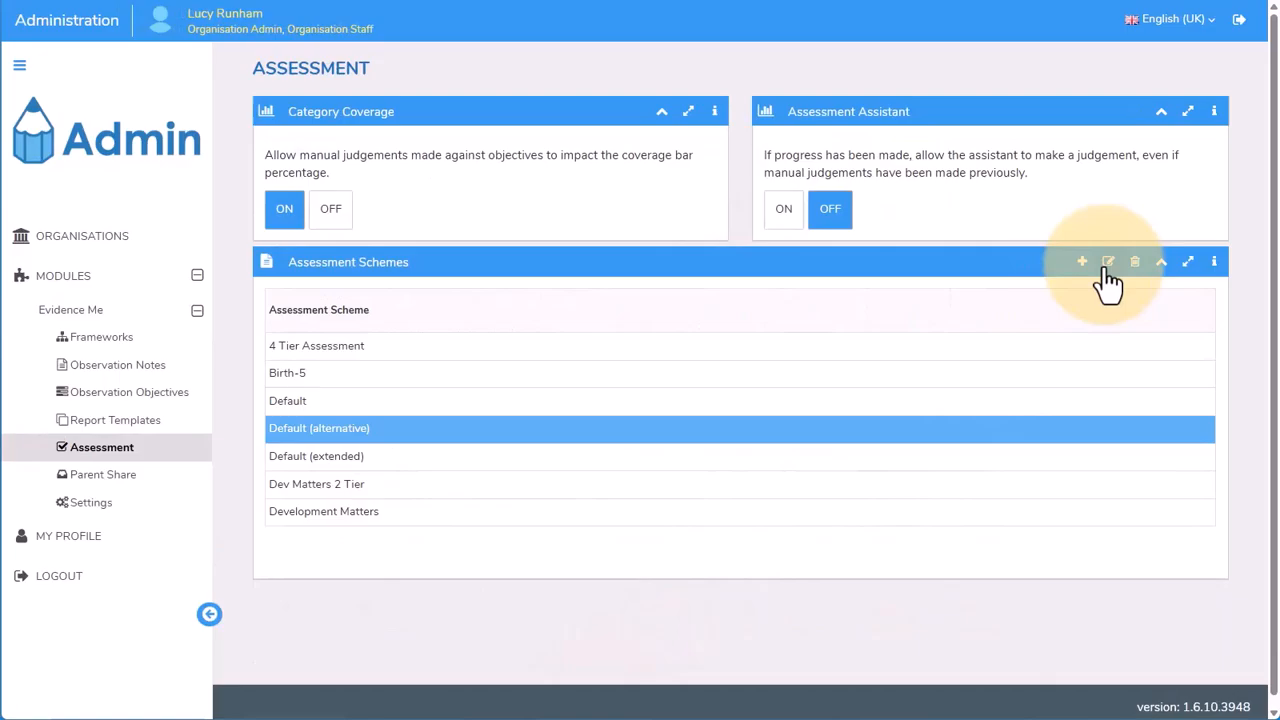
Open the Default (alternative) assessment scheme and compare its Developing coverage range with the third learner's Communication and language coverage
left_click(1106, 266)
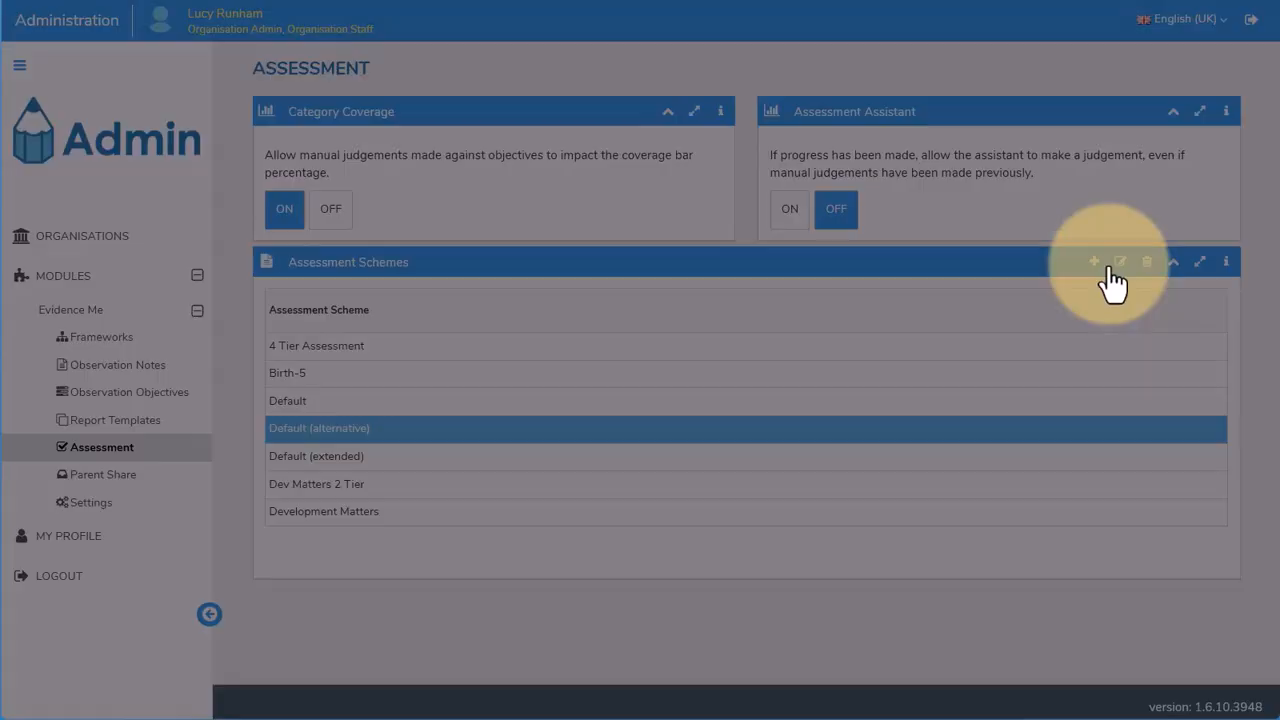
left_click_drag(771, 346, 855, 361)
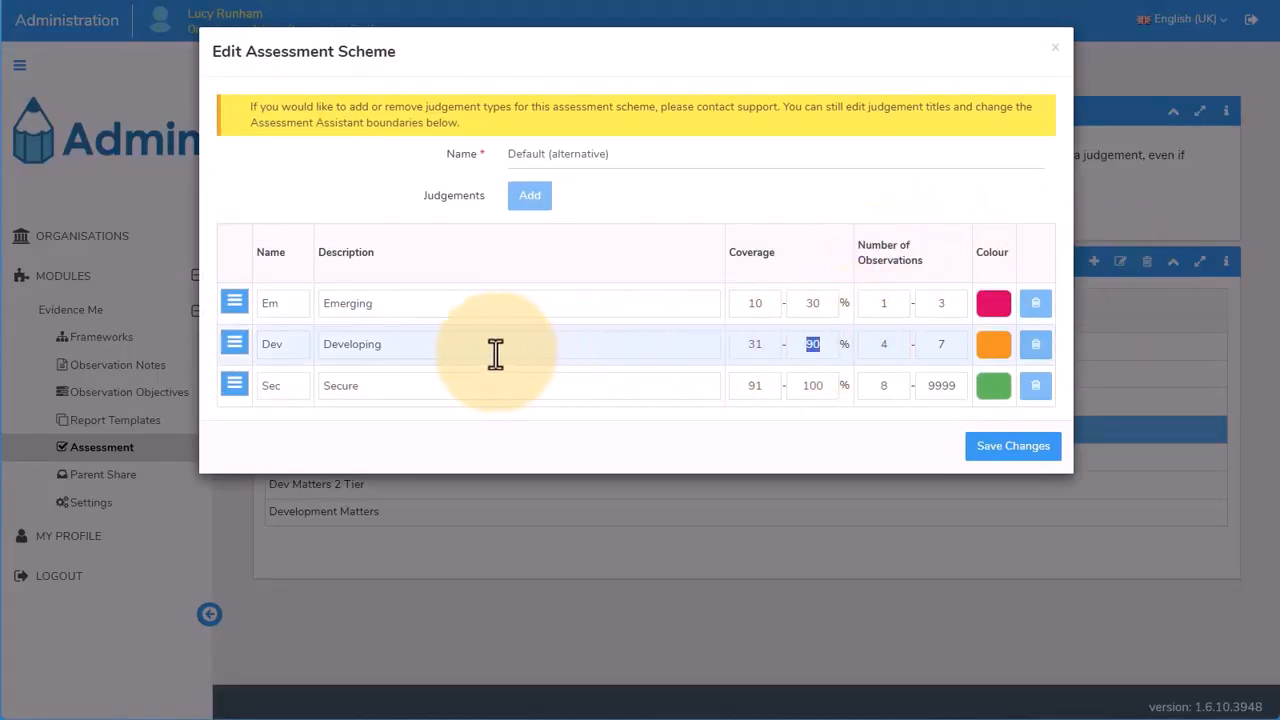
left_click_drag(491, 354, 297, 349)
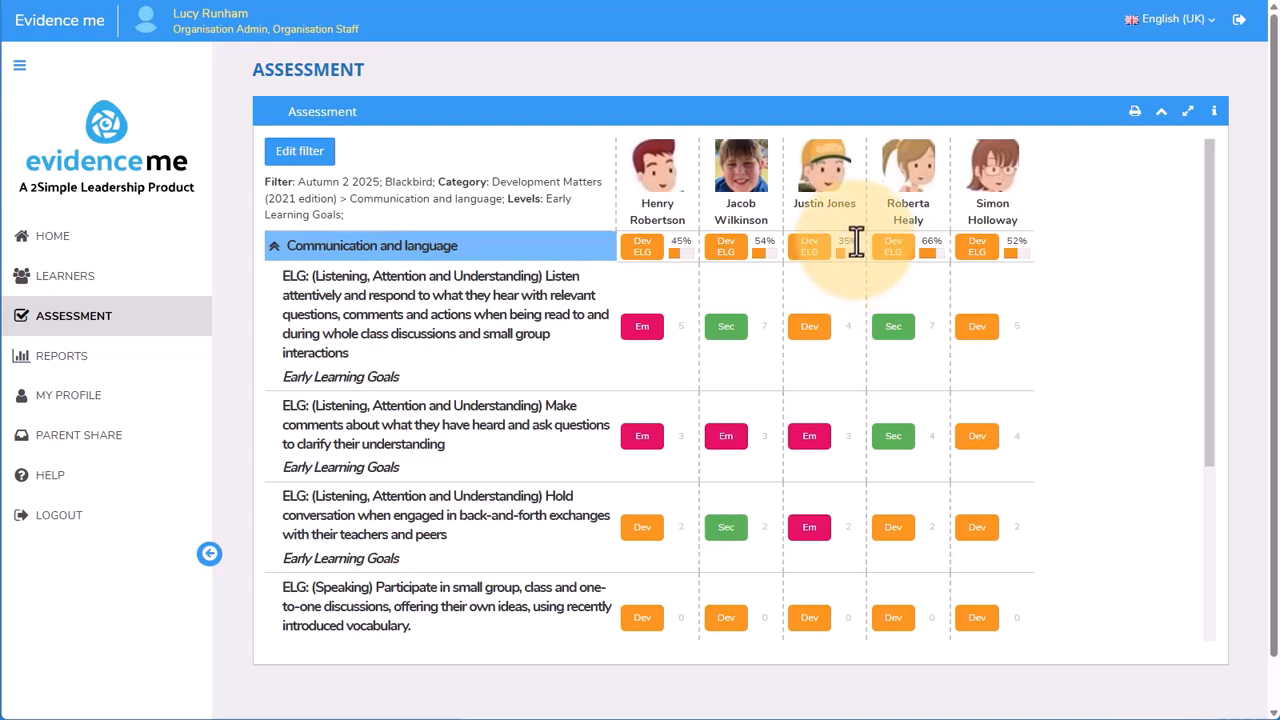
mouse_move(858, 243)
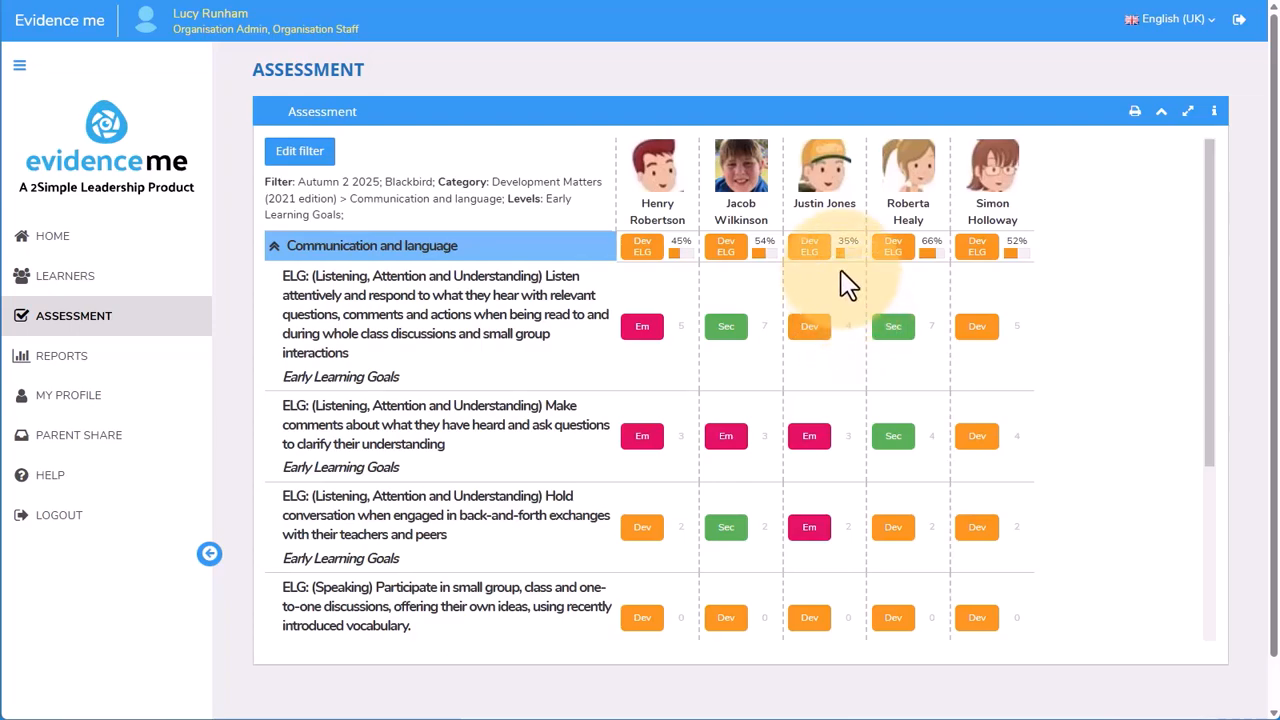
Generate a printable Group Assessment report for the Blackbird class, open the generated file and look through it
left_click(20, 66)
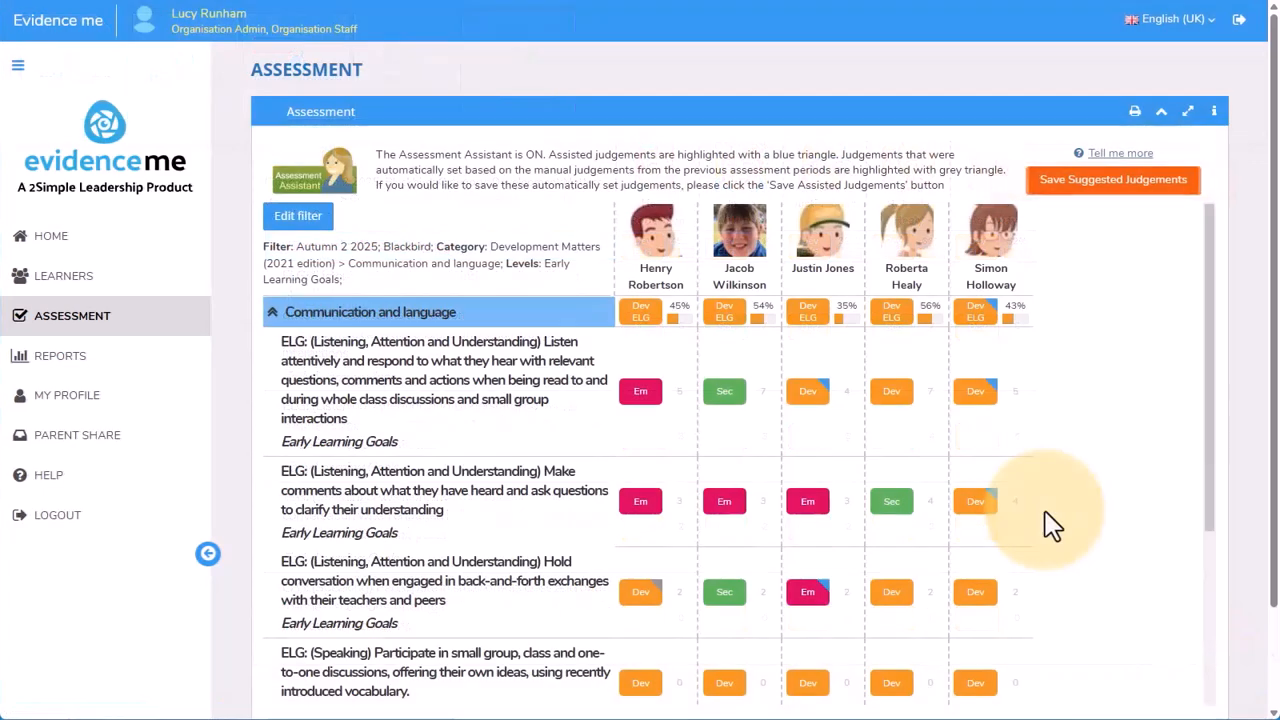
left_click(1138, 117)
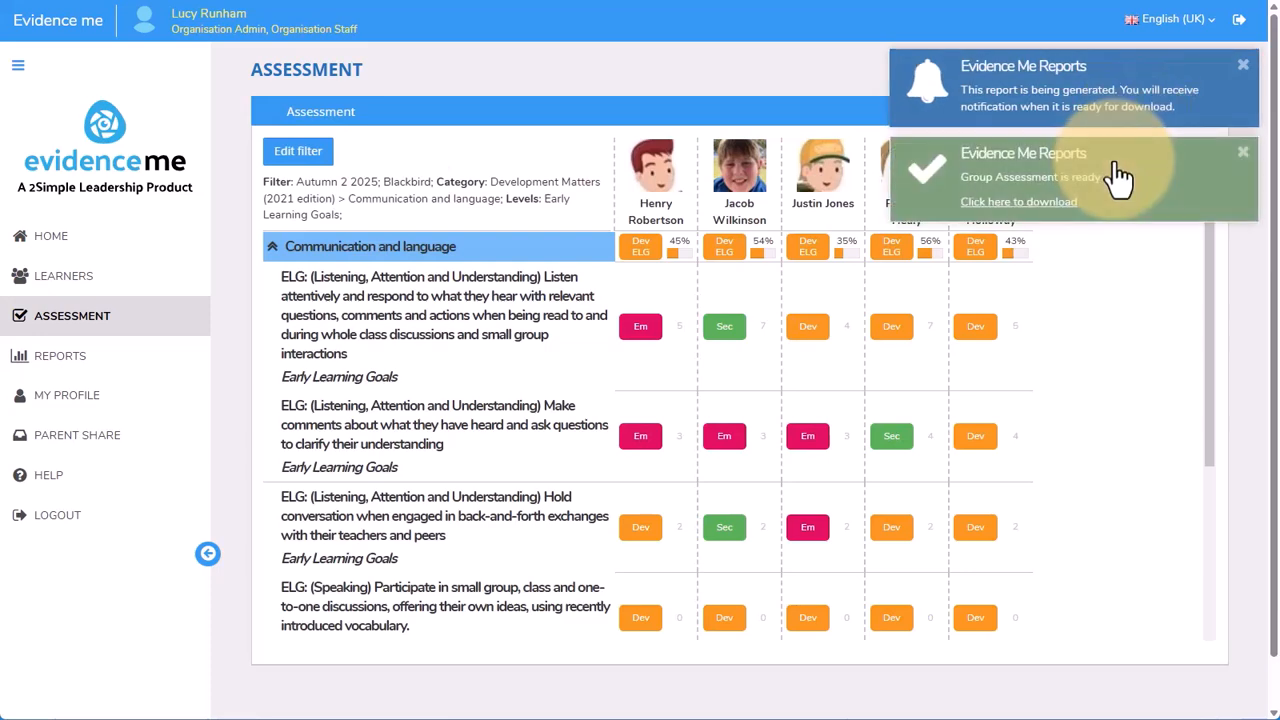
left_click(1072, 204)
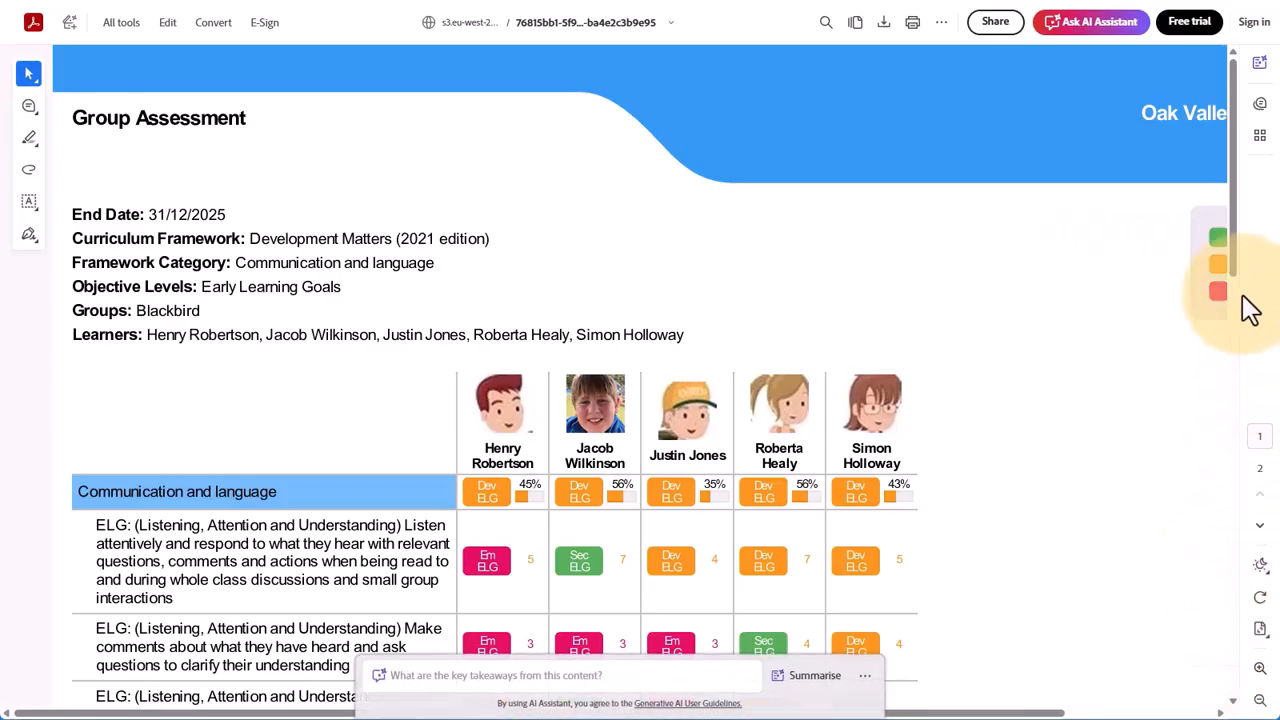
scroll(1237, 270, "down", 3)
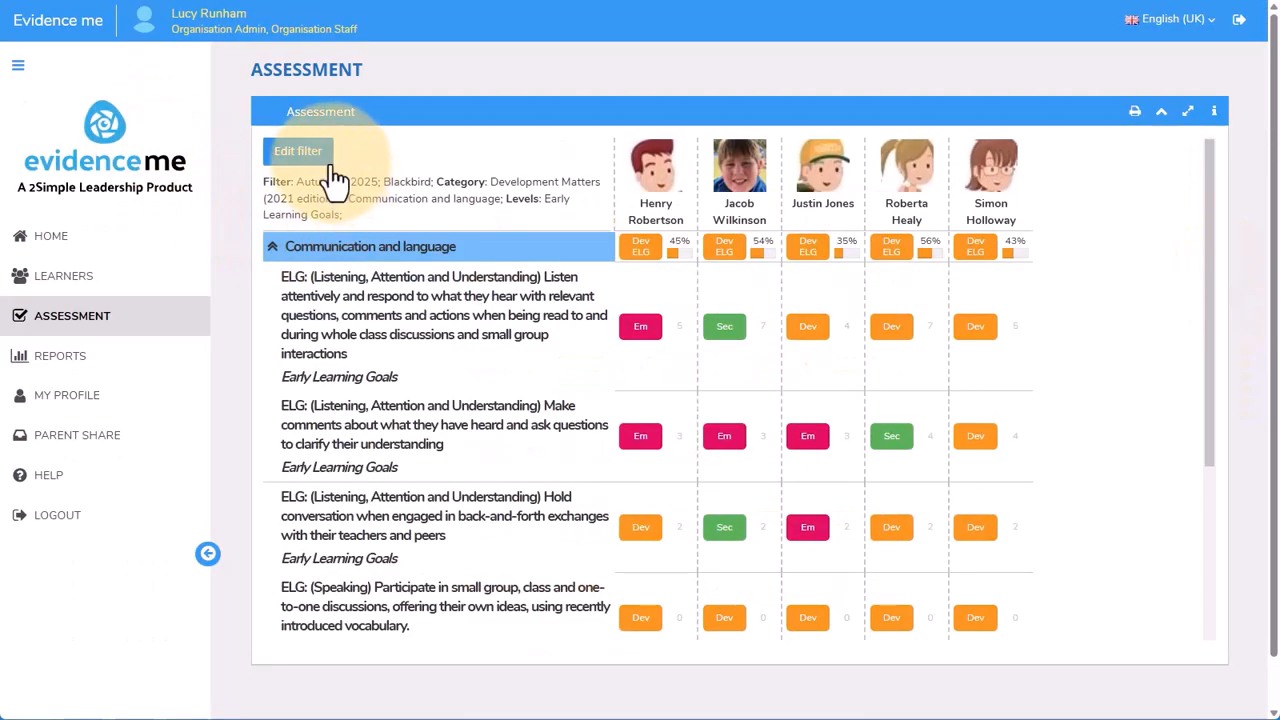
Open the assessment filter and look through the available End Period and Class choices
left_click(318, 156)
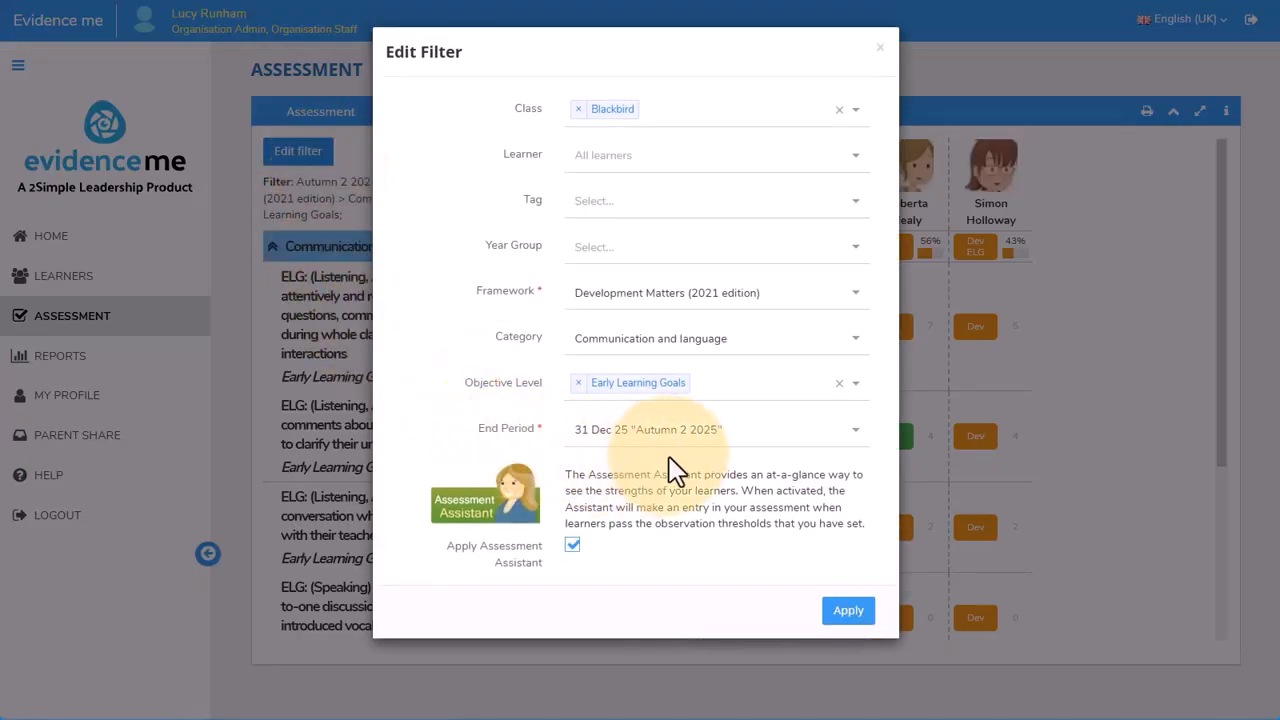
left_click(740, 431)
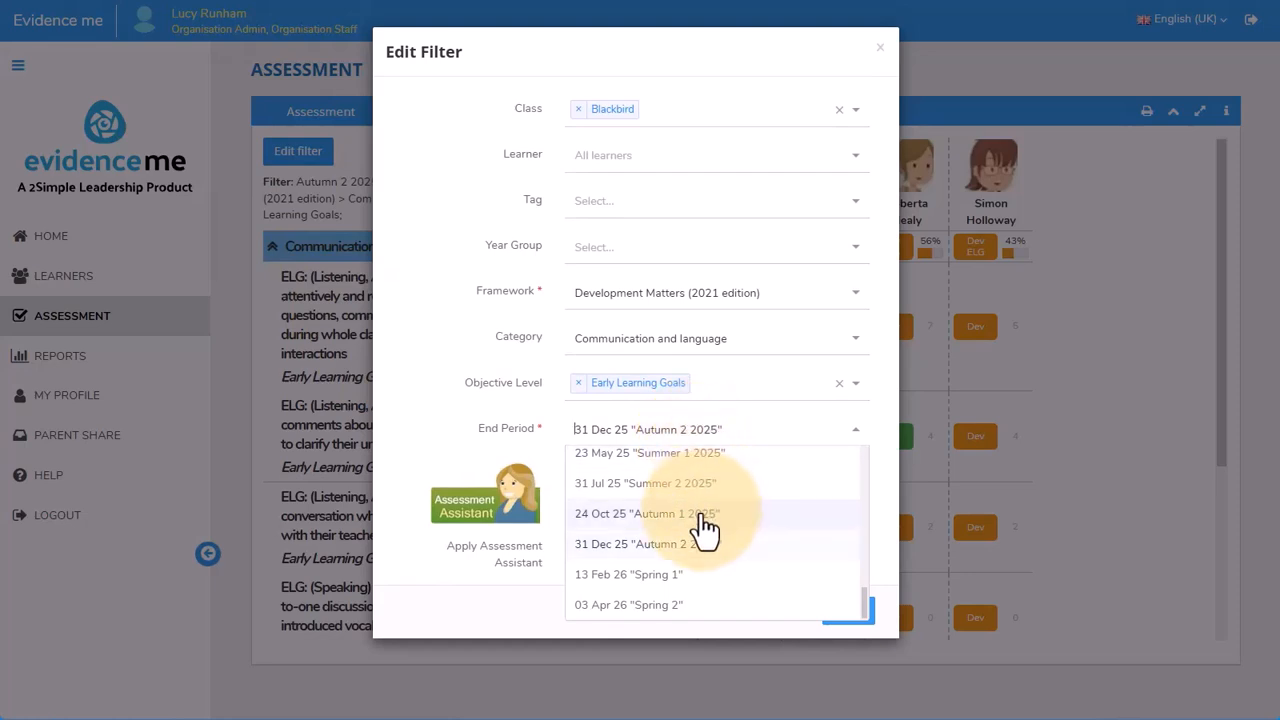
left_click(560, 222)
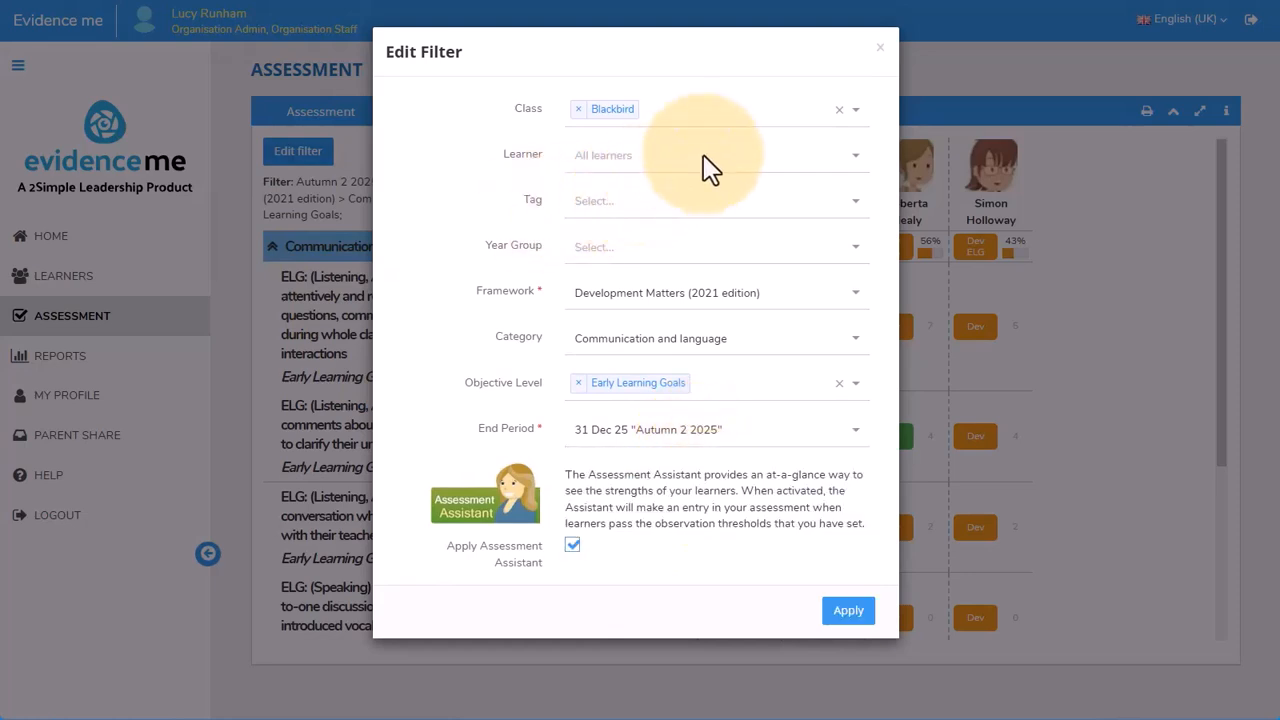
left_click(863, 120)
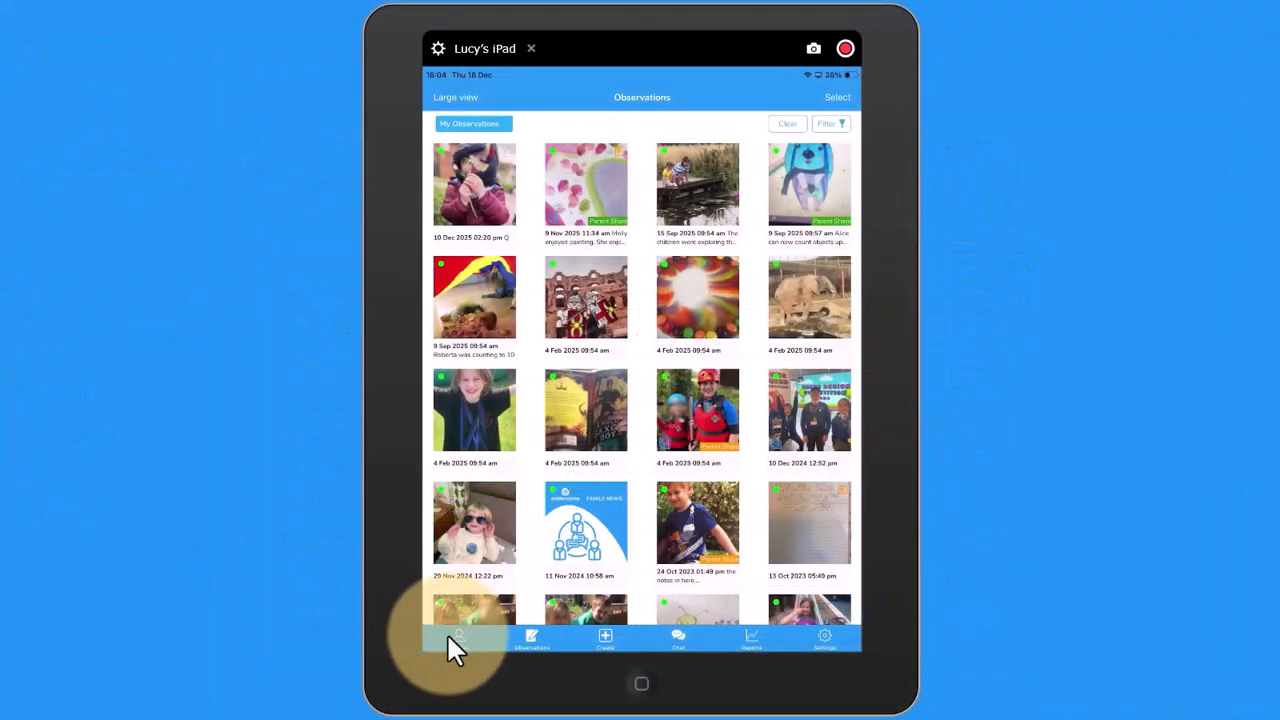
In the iPad app, open the second Blackbird learner's profile and examine the assessments, including the Communication and language judgement
left_click(452, 640)
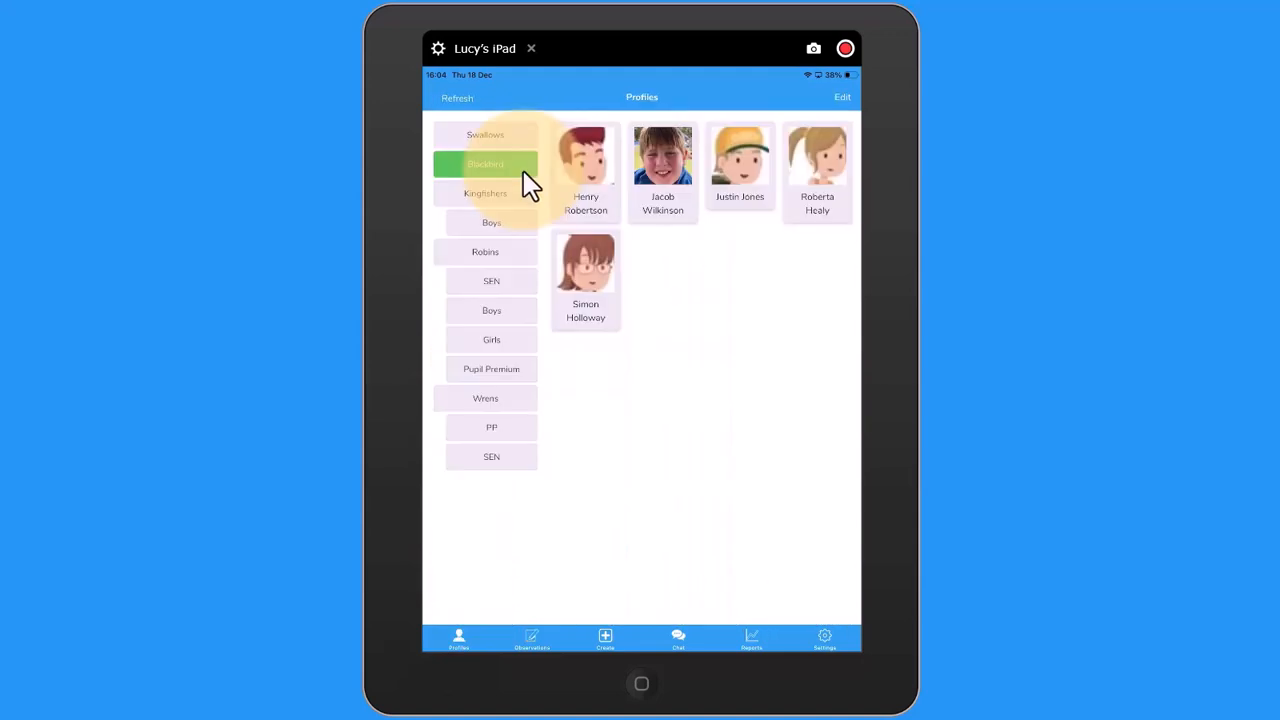
left_click(683, 214)
scroll(846, 386, "down", 4)
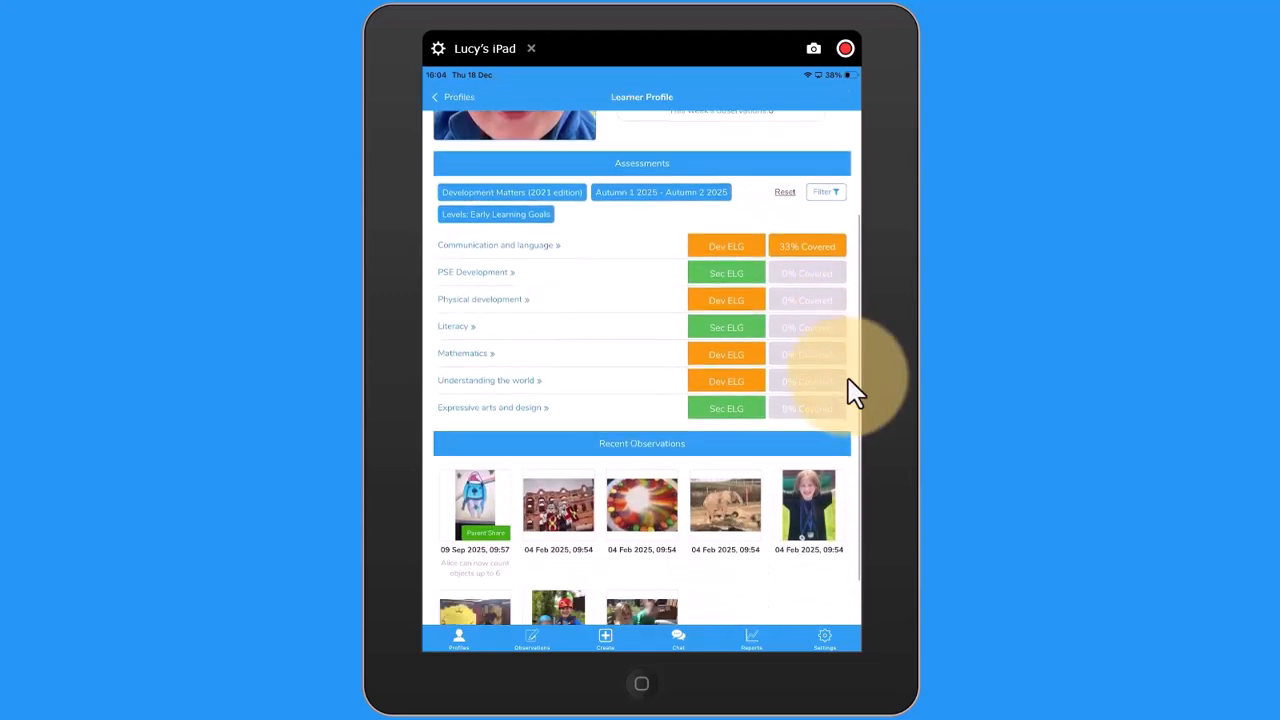
scroll(780, 390, "up", 4)
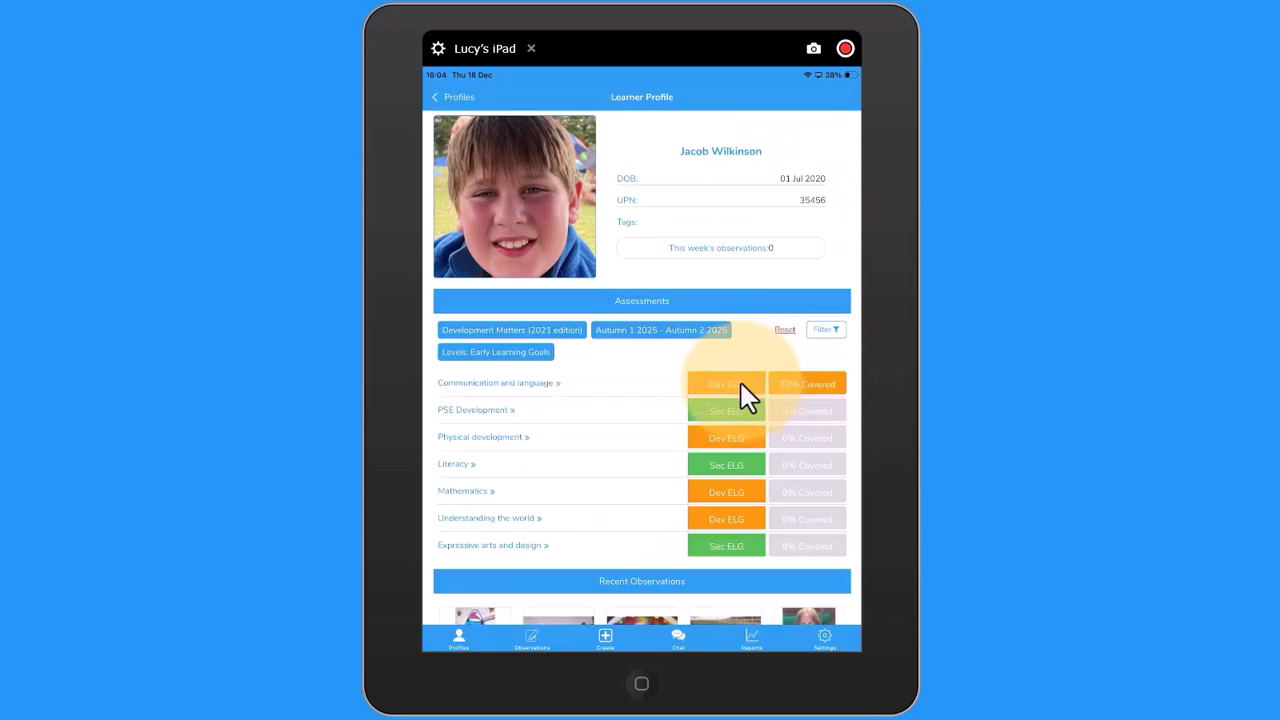
left_click(741, 383)
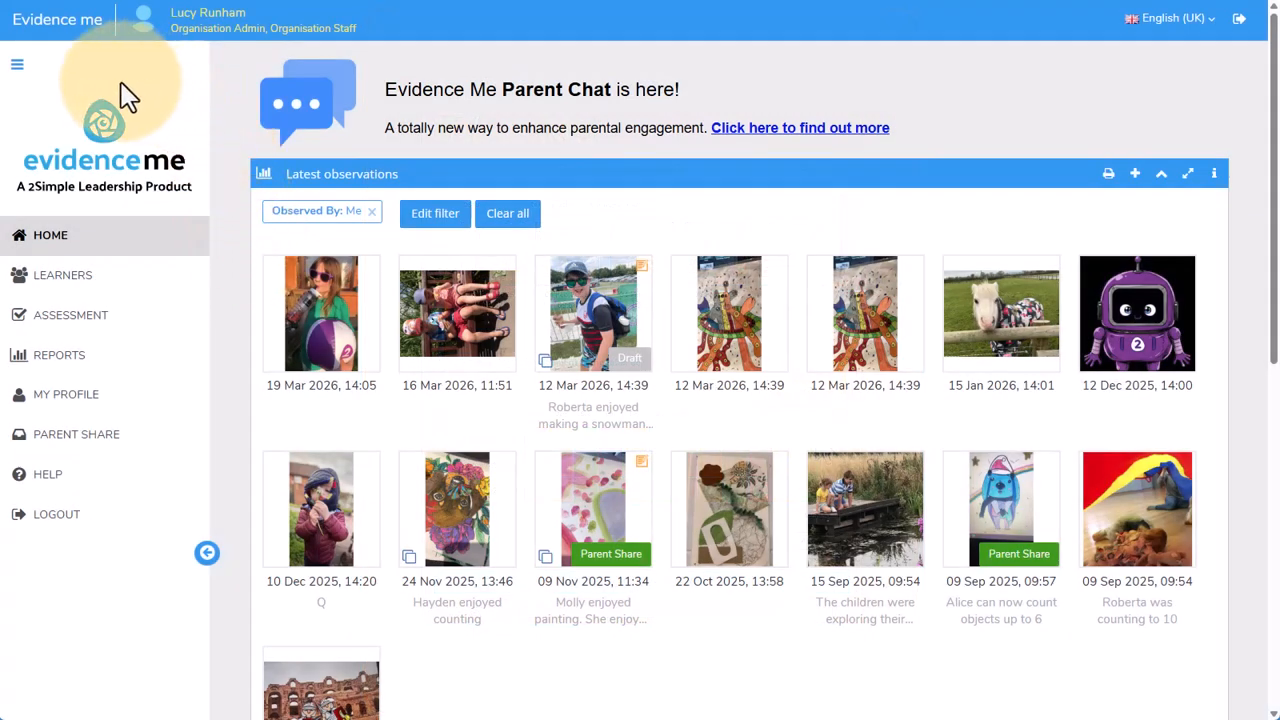
Open the Birth to 5 Matters framework for editing in Administration, review its assessment scheme and assessment periods, and close it
left_click(34, 82)
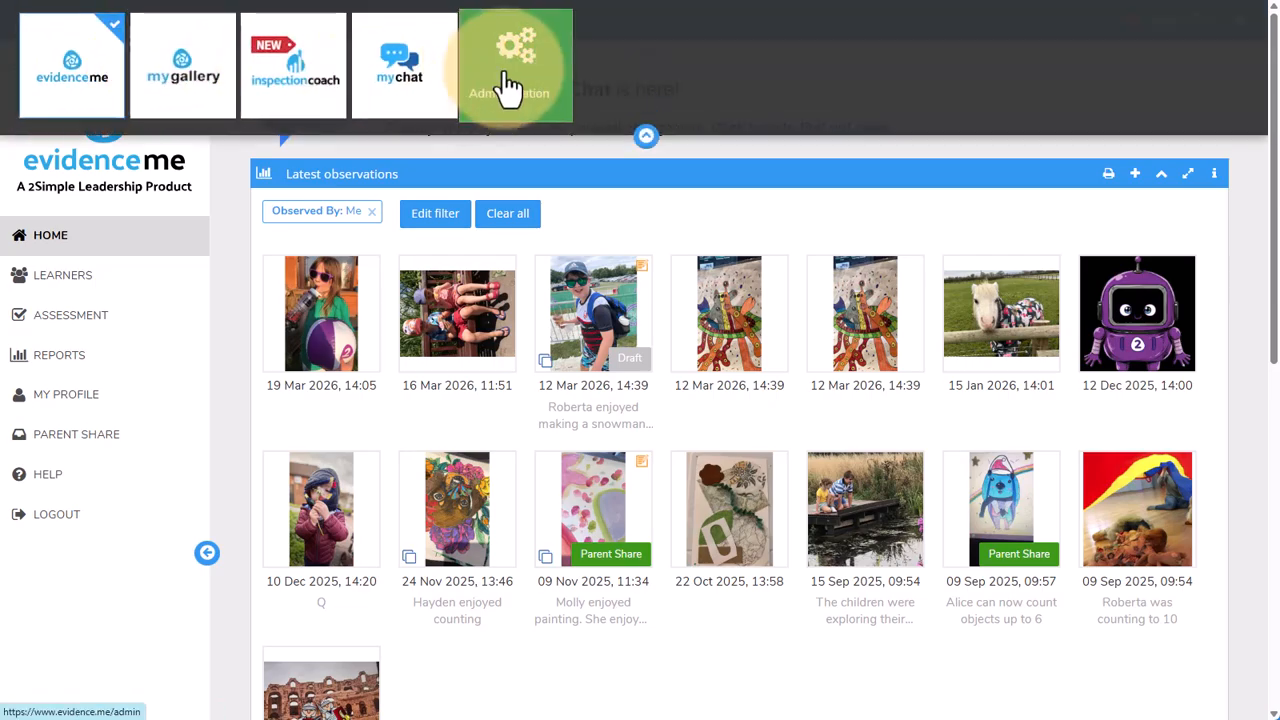
left_click(509, 86)
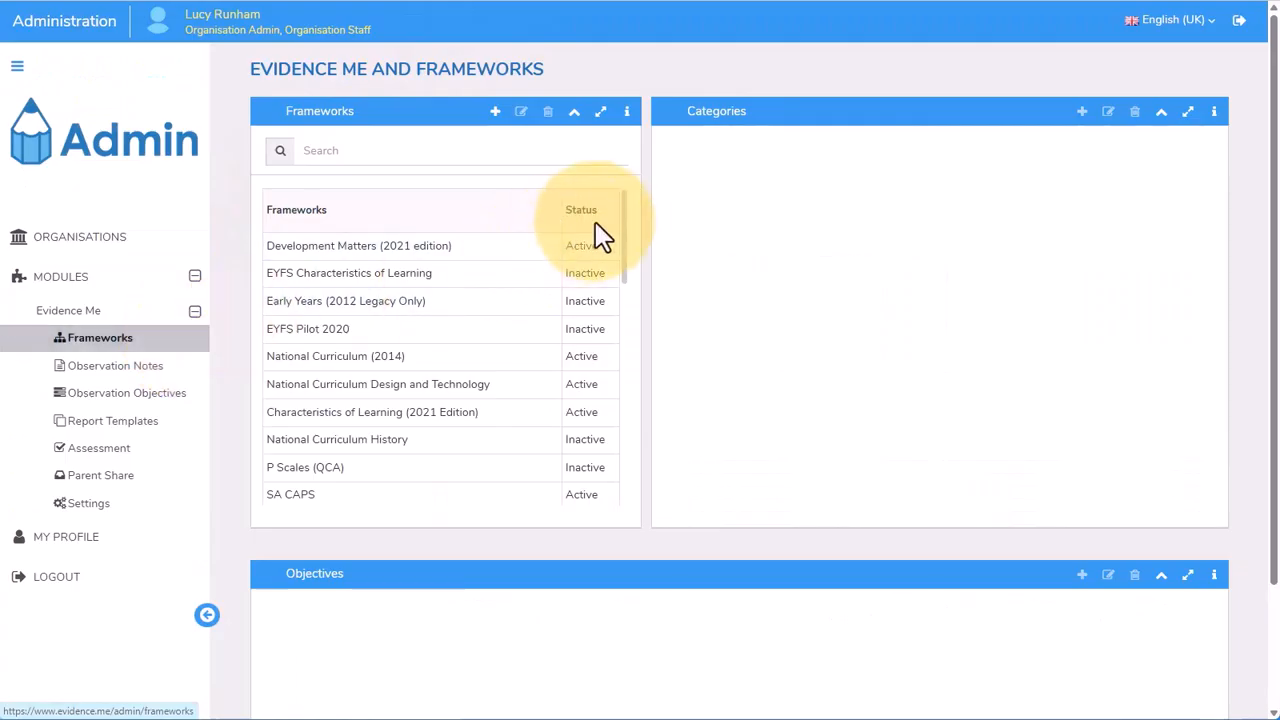
left_click_drag(623, 214, 617, 366)
left_click(569, 389)
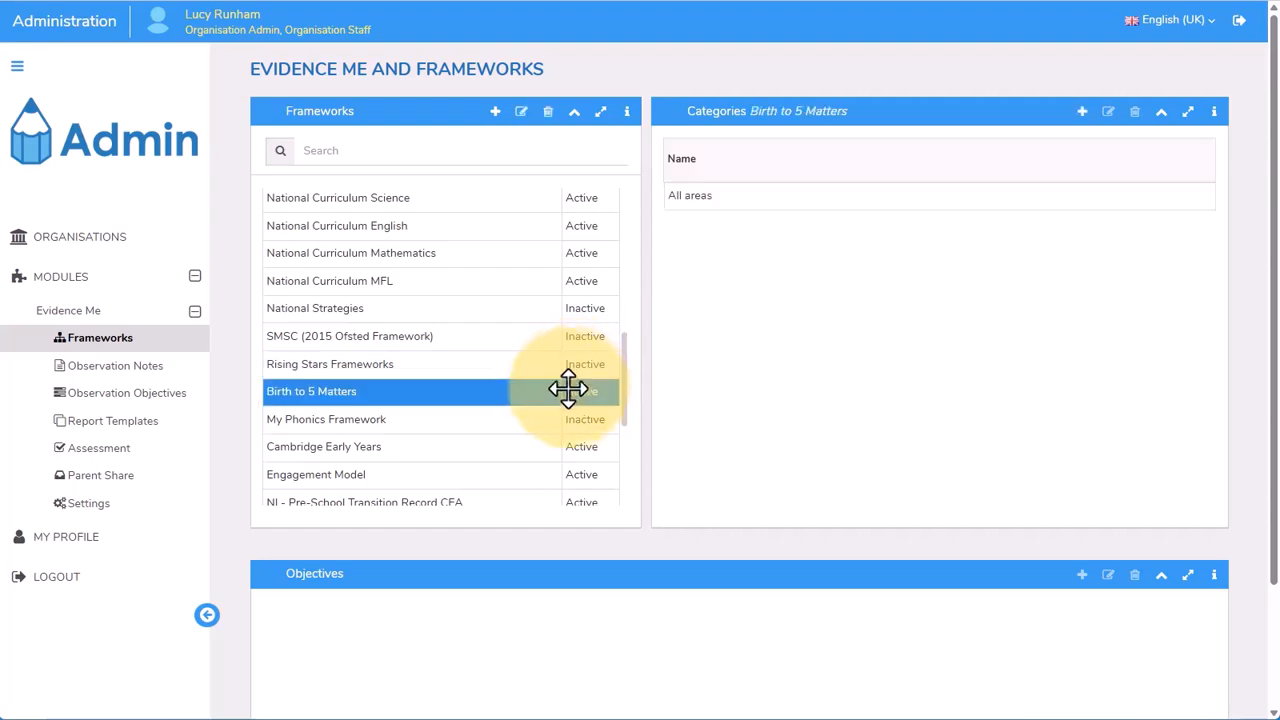
left_click(521, 113)
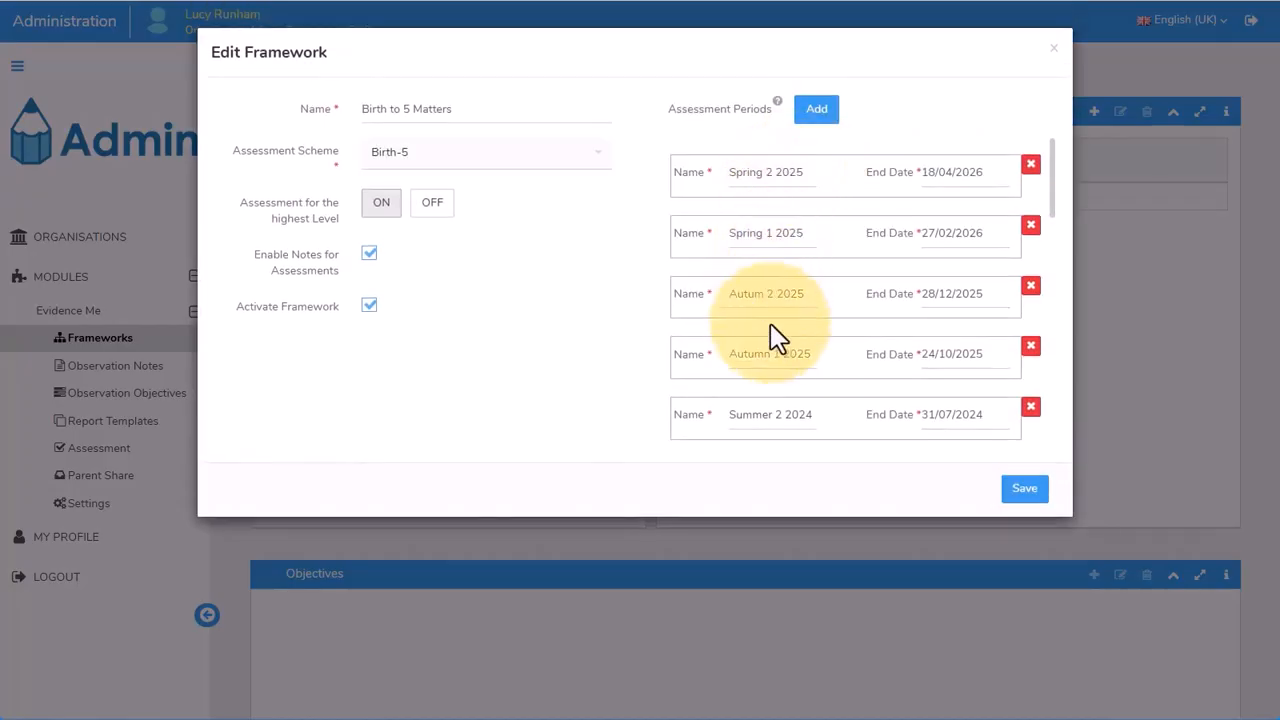
left_click(188, 447)
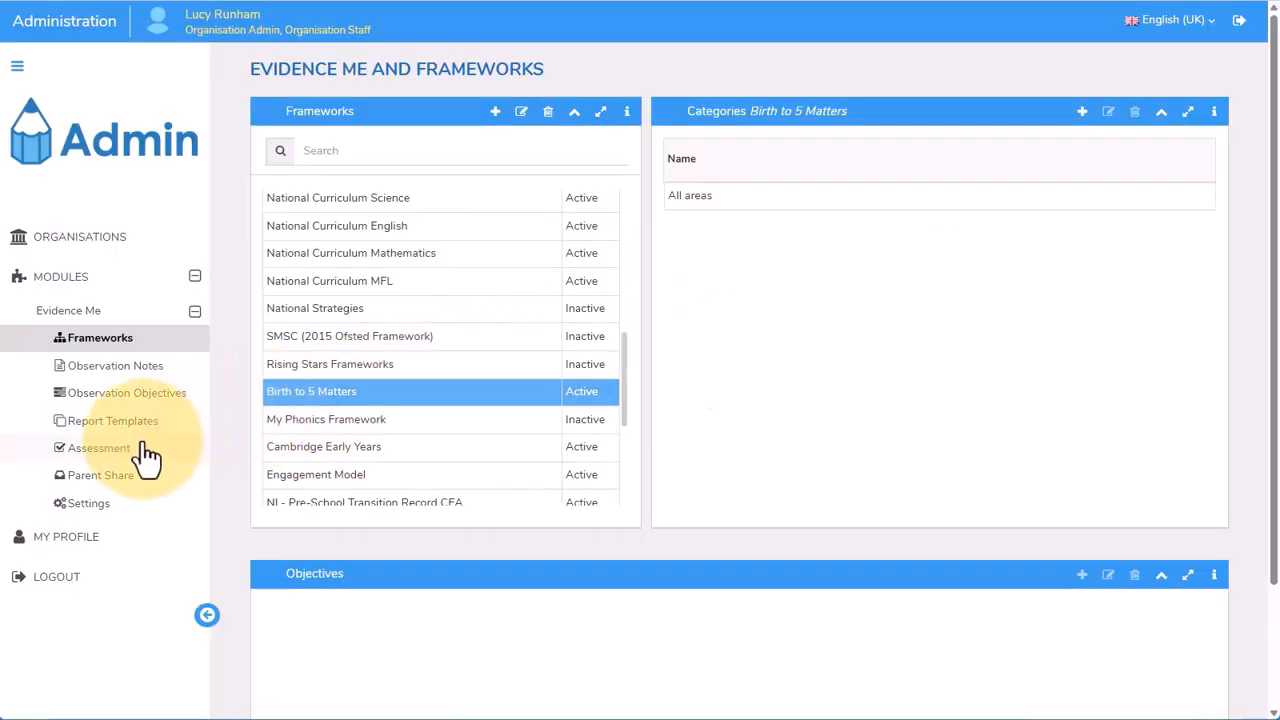
Open the Birth-5 assessment scheme for editing in the Evidence Me assessment settings
left_click(147, 452)
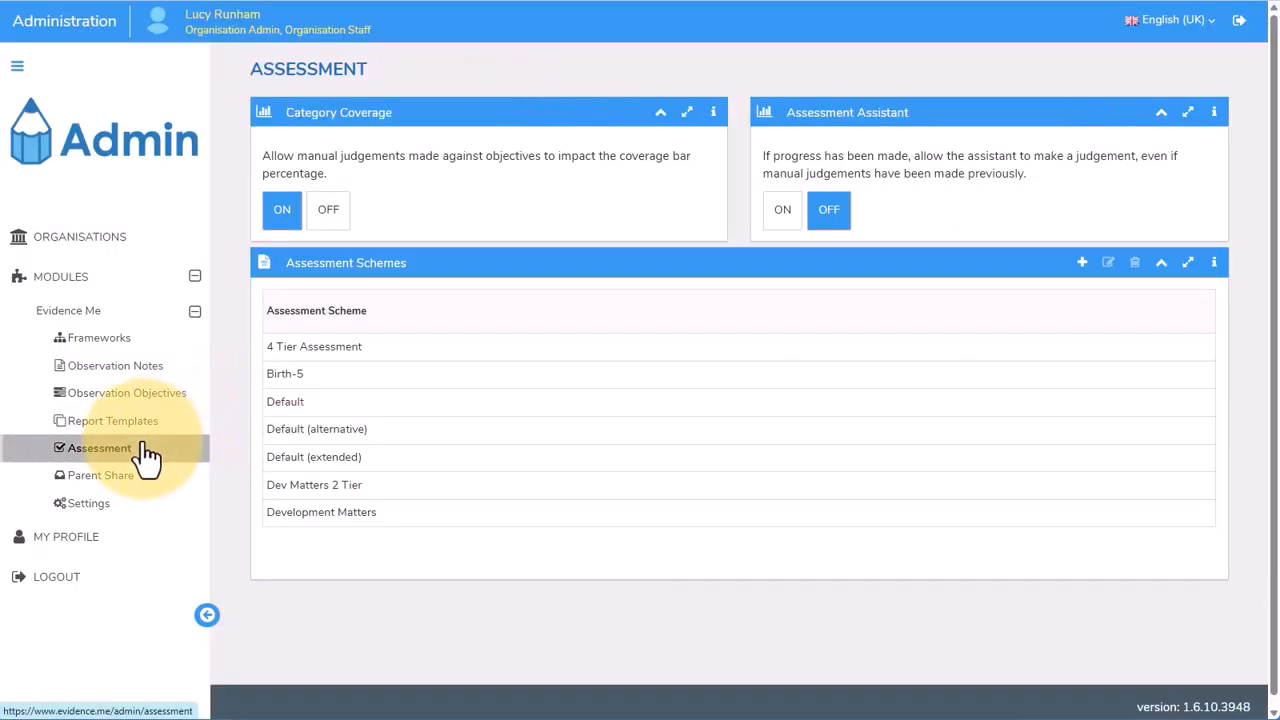
left_click(425, 388)
left_click(1108, 263)
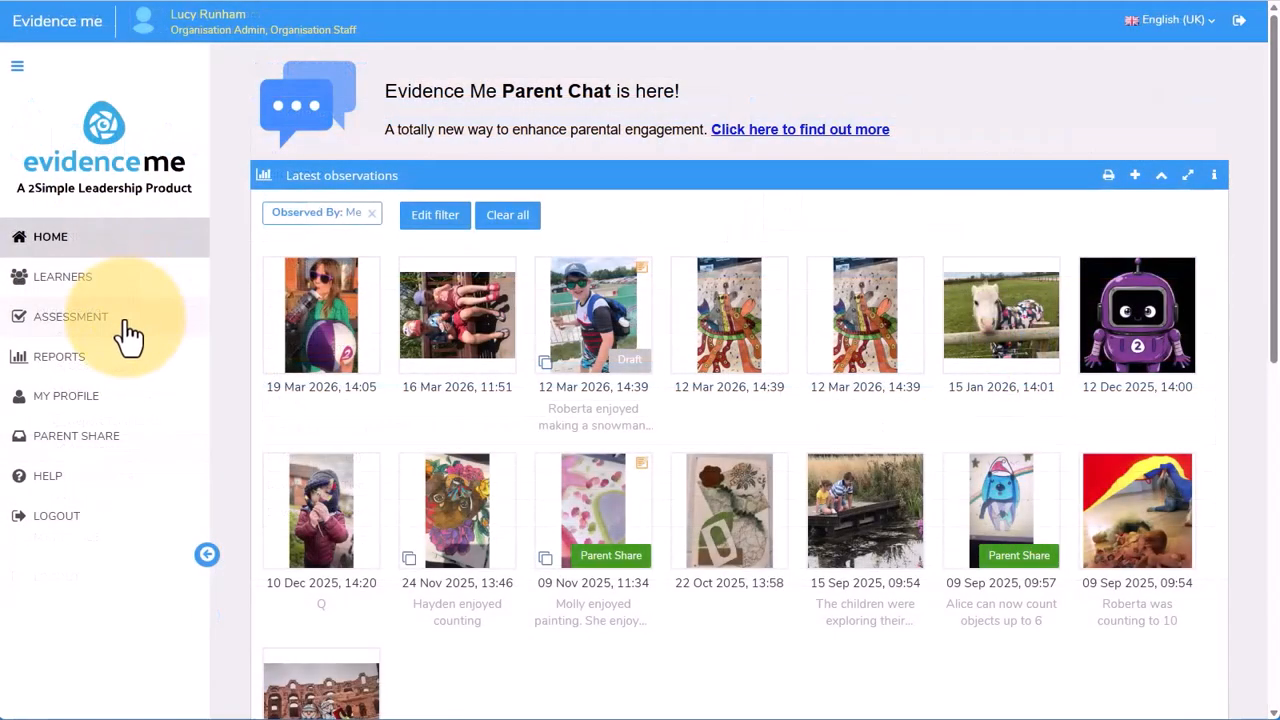
Start an assessment filter for the Blackbird class using the Birth to 5 Matters framework
left_click(130, 336)
left_click(285, 482)
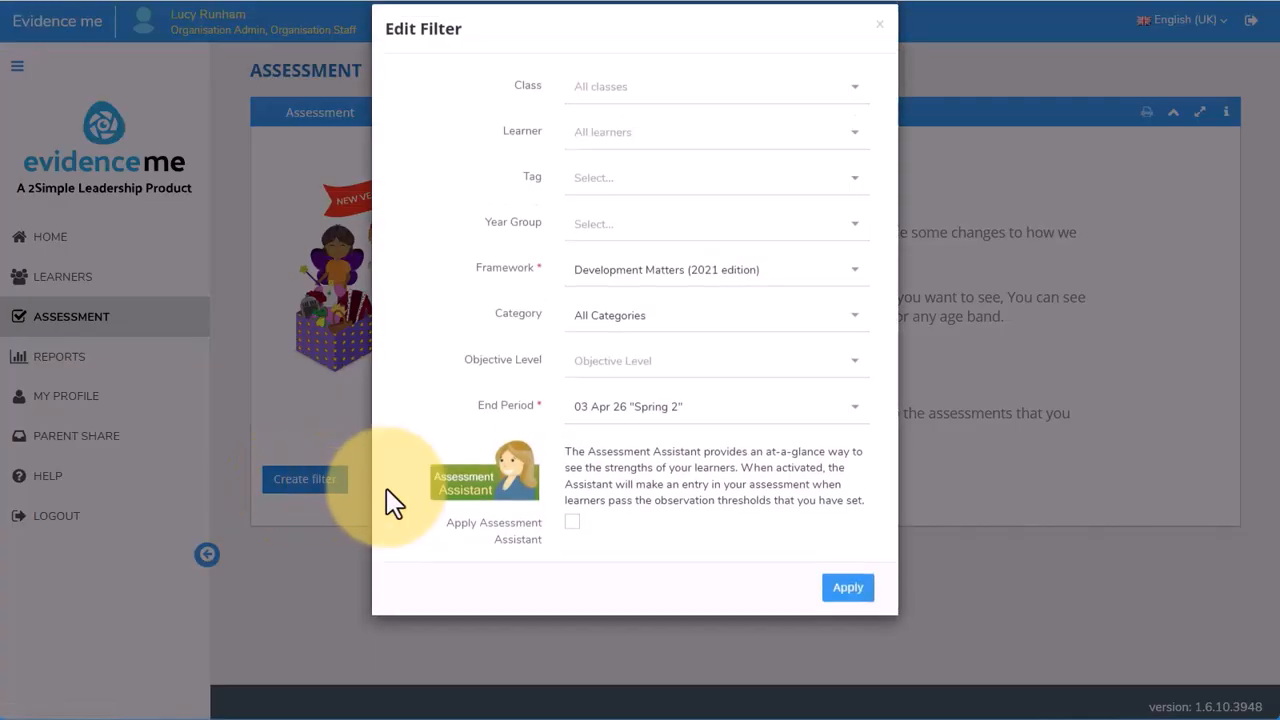
left_click(694, 118)
left_click(612, 169)
left_click(855, 293)
left_click(766, 358)
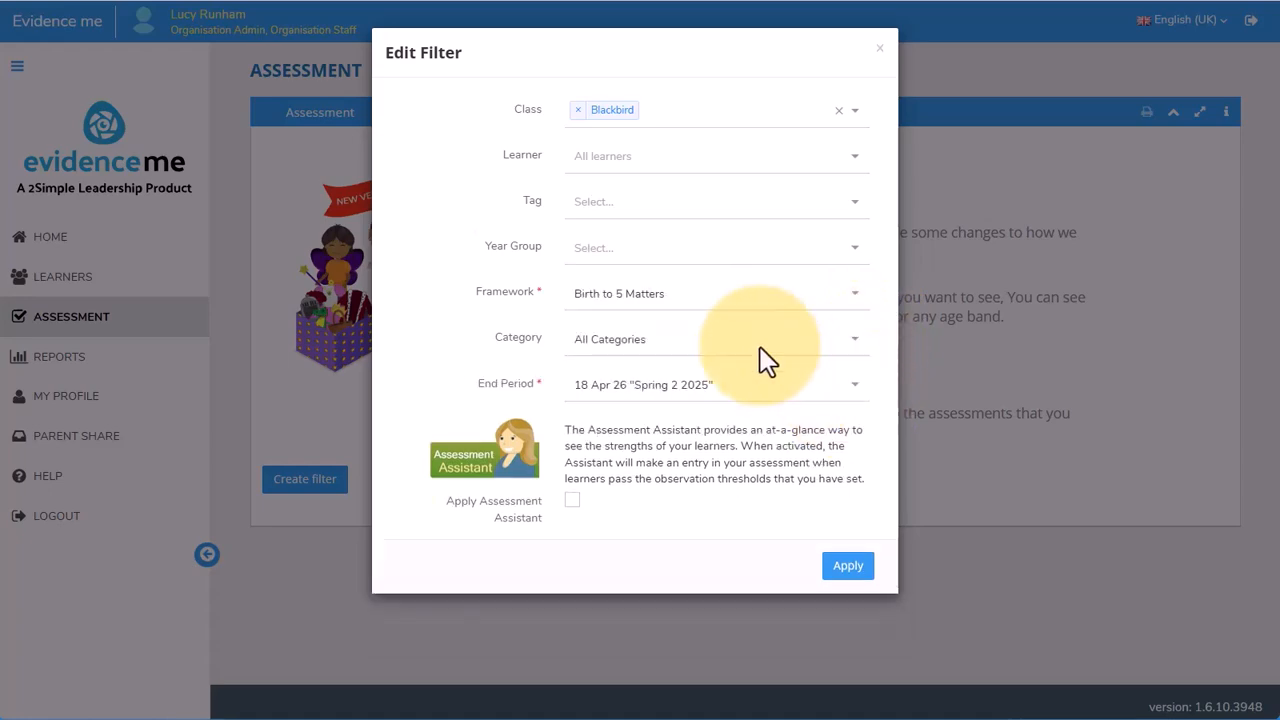
Set the filter category to PSED: Sense of Self and apply it with the Assessment Assistant turned on
left_click(766, 360)
left_click(757, 437)
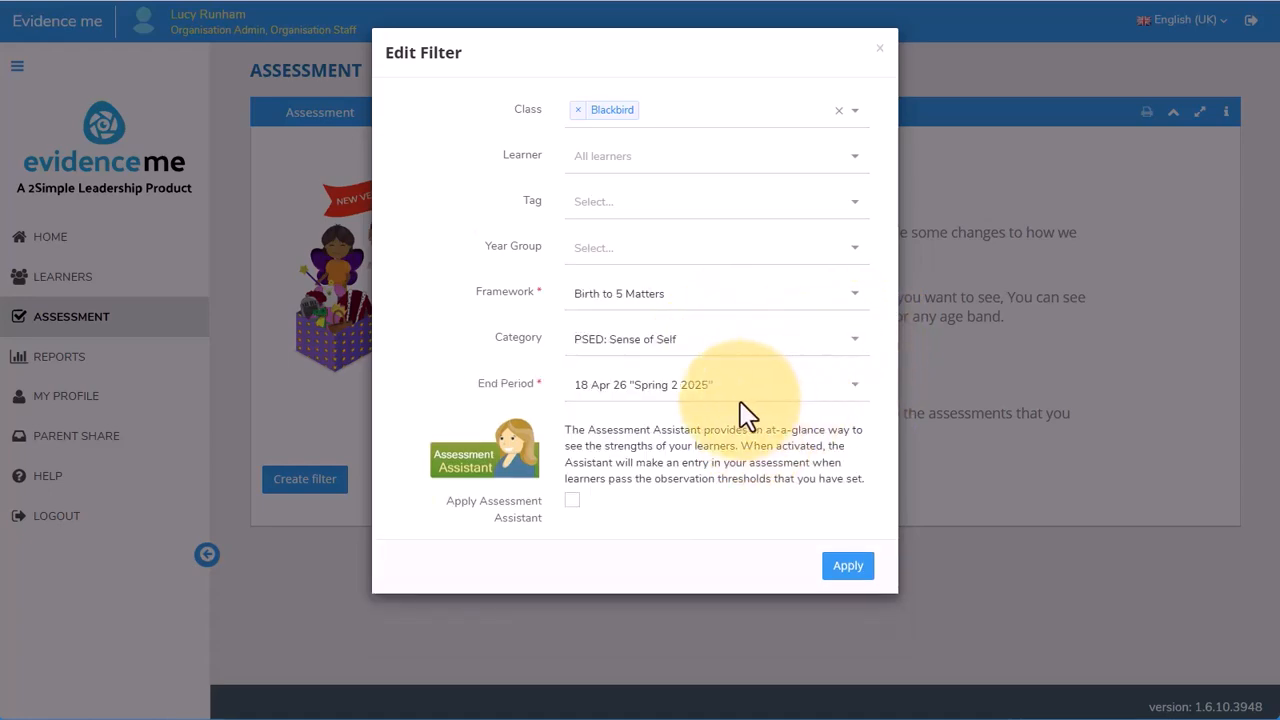
left_click(572, 500)
left_click(848, 566)
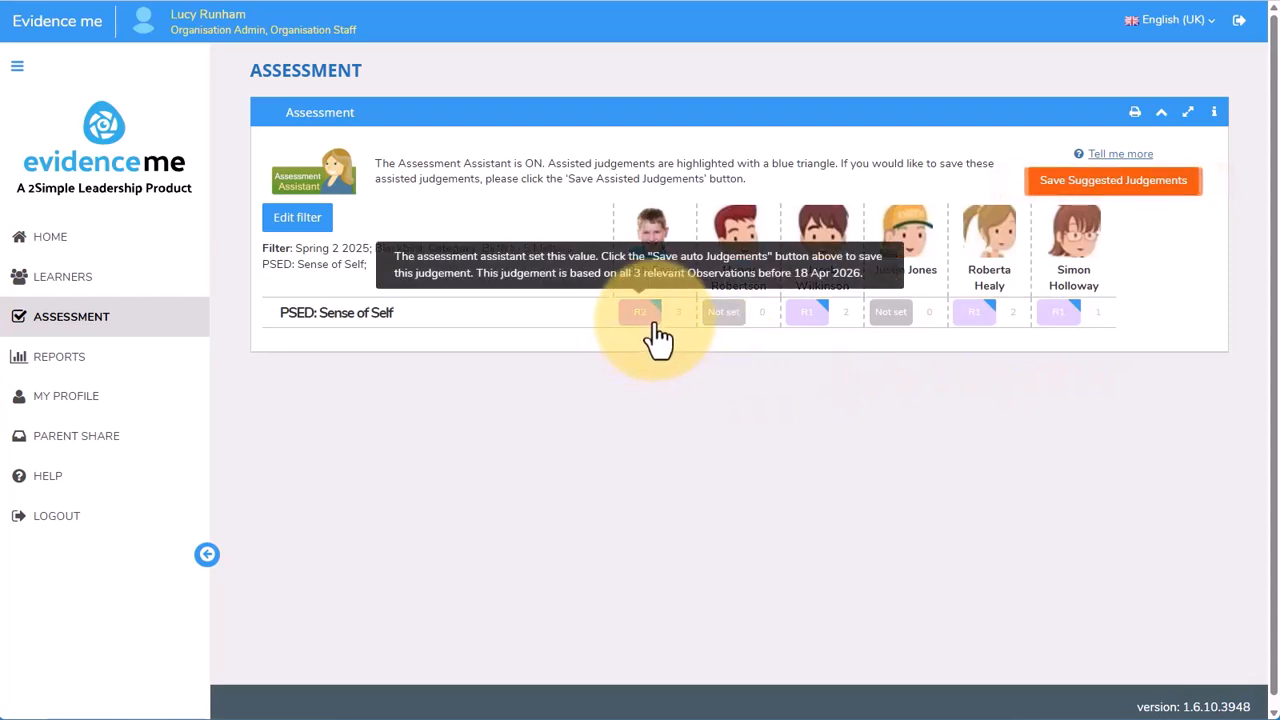
Record an R4 judgement for the second learner's PSED: Sense of Self in Spring 2 2025, consulting the R4 guidance
left_click(721, 314)
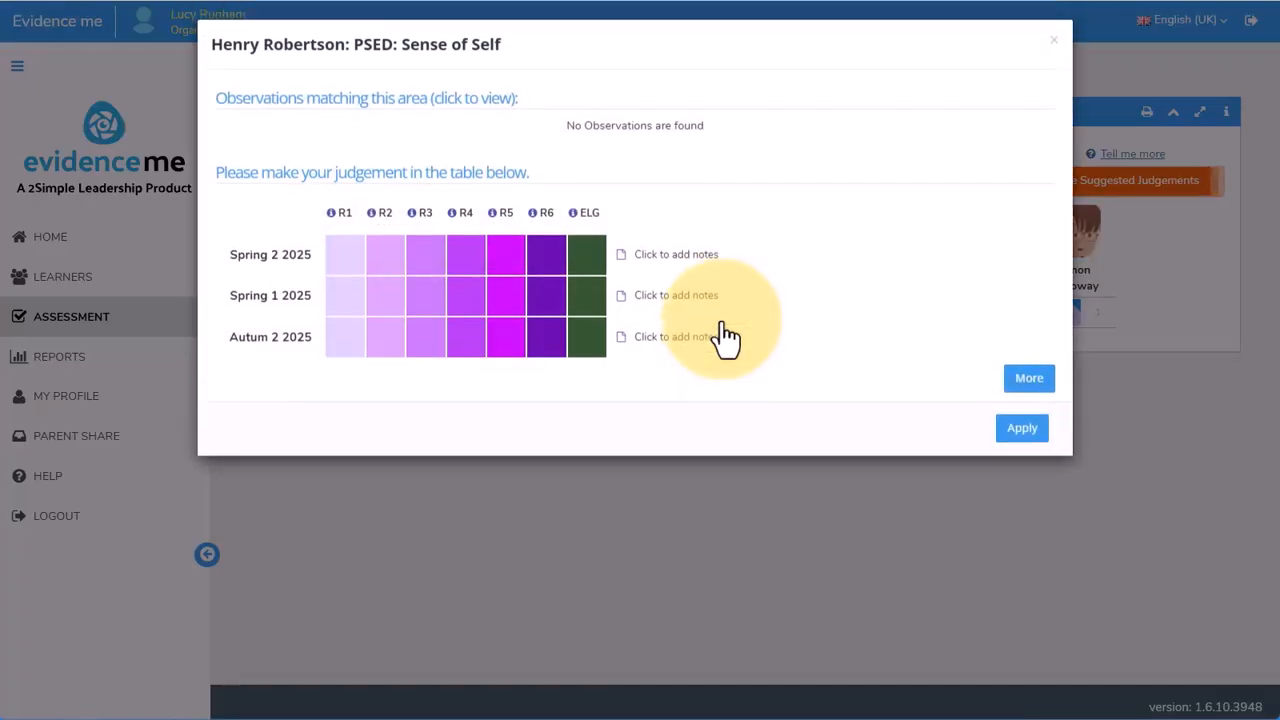
left_click(453, 224)
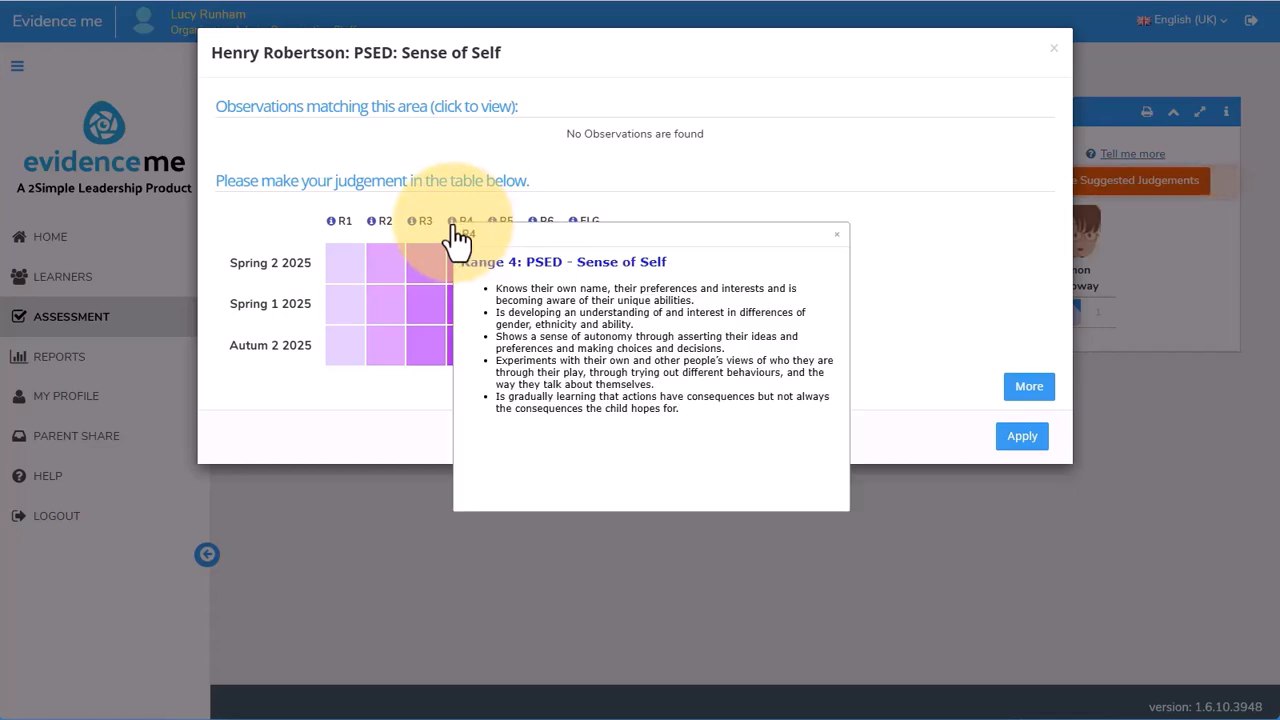
left_click(1031, 451)
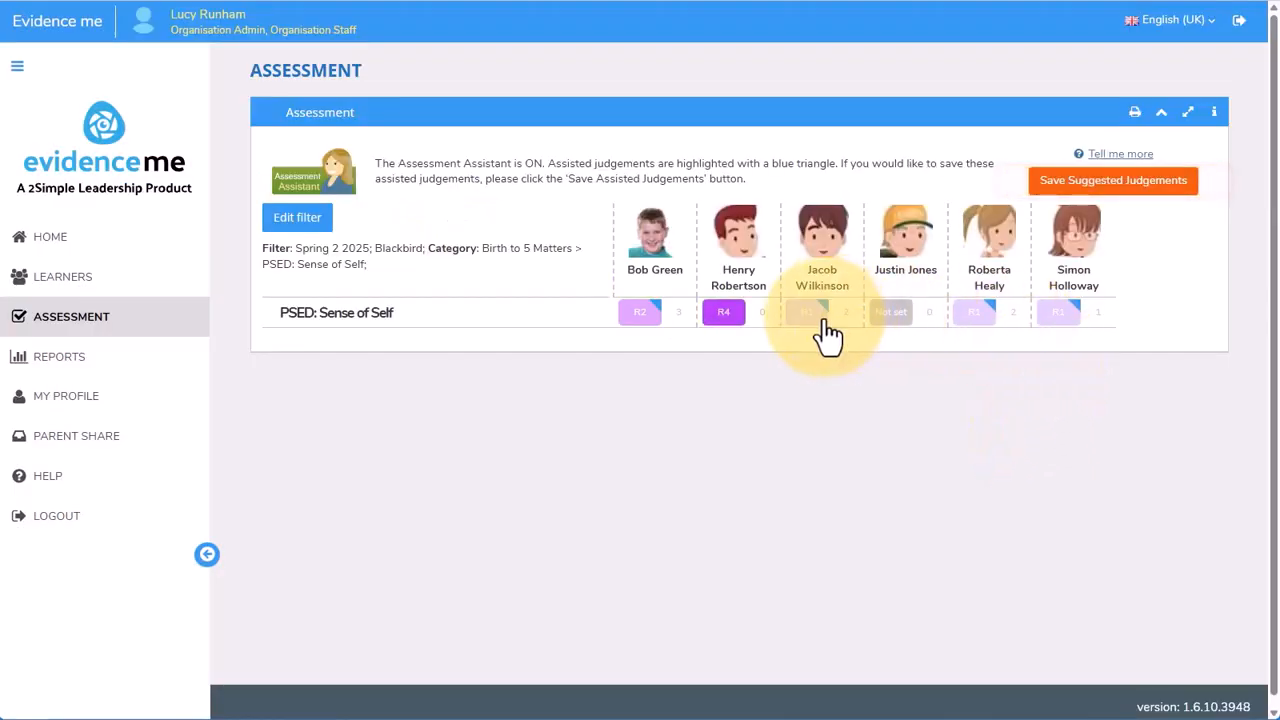
Set the third learner's Spring 2 2025 judgement for PSED: Sense of Self to R3
left_click(823, 322)
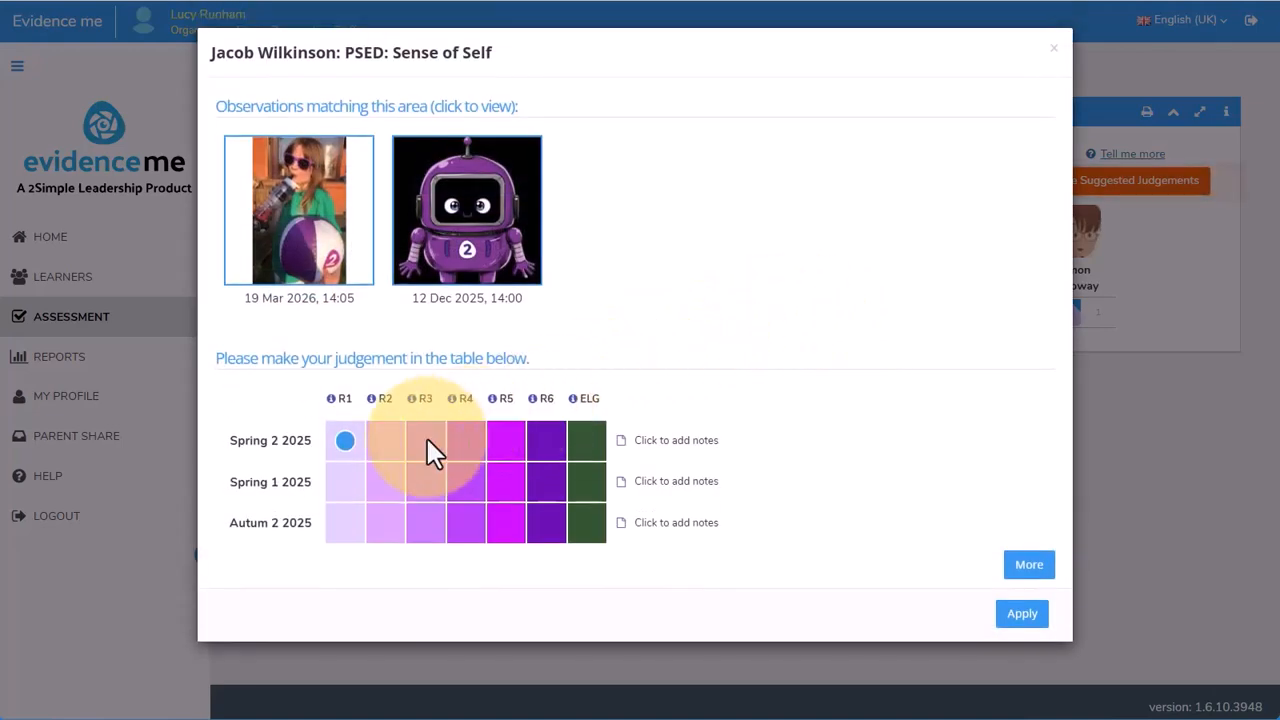
left_click(426, 448)
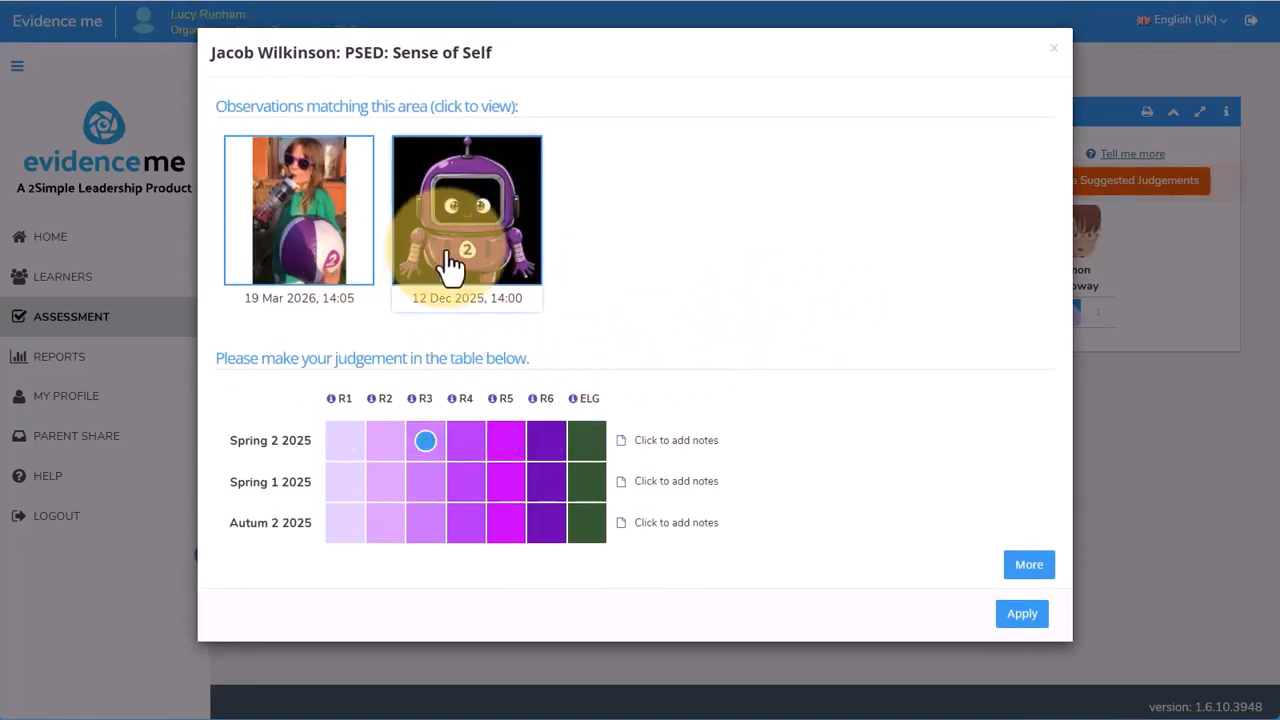